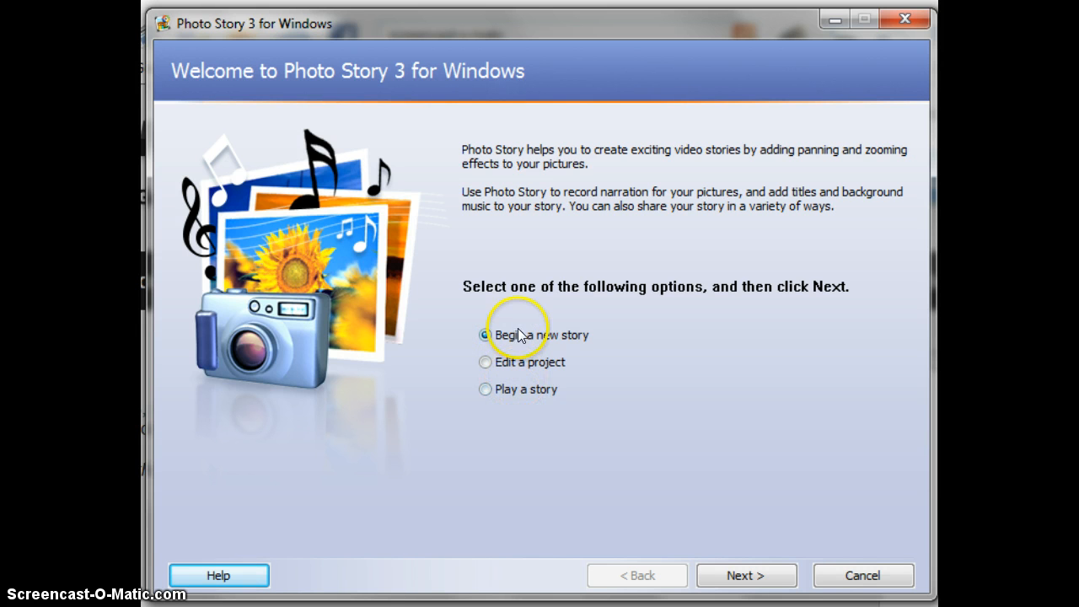
- Begin a new story and import assessment.jpg from the pictures folder as its first picture
{"action": "left_click", "coordinate": [744, 577]}
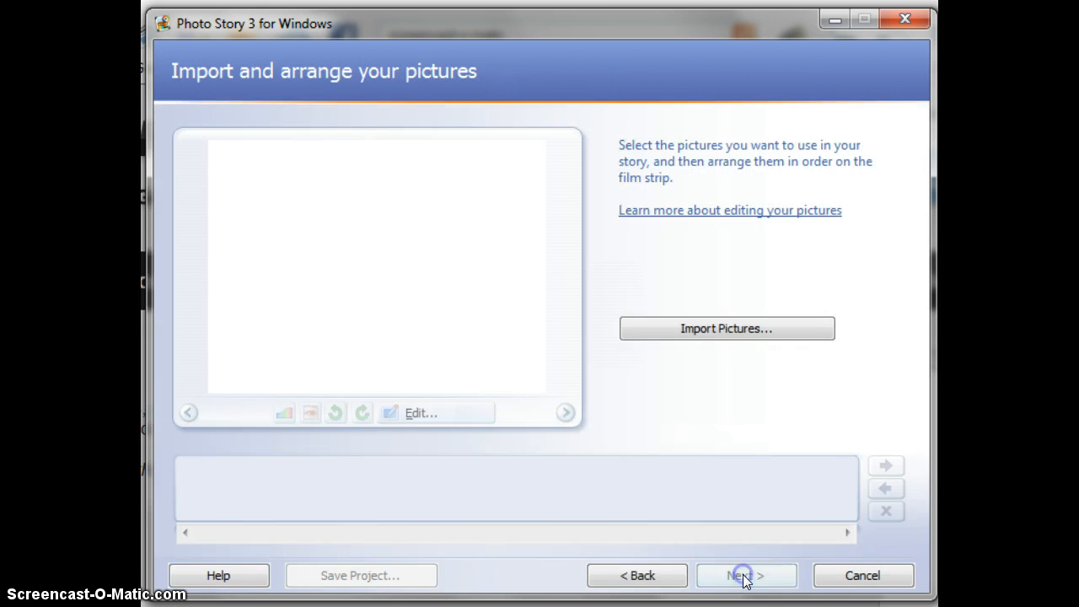
{"action": "left_click", "coordinate": [737, 324]}
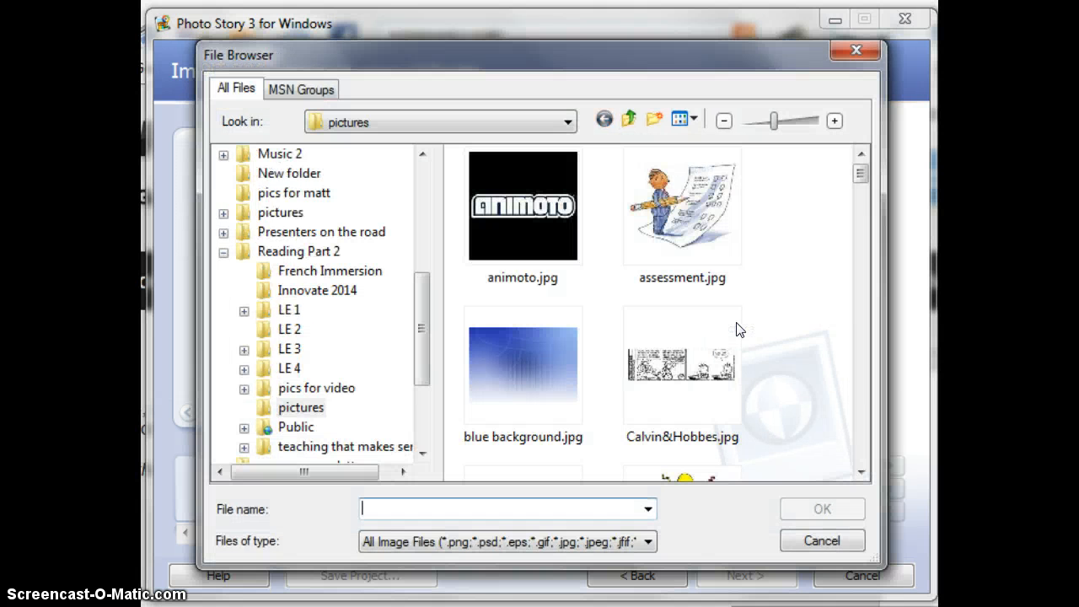
{"action": "right_click", "coordinate": [703, 237]}
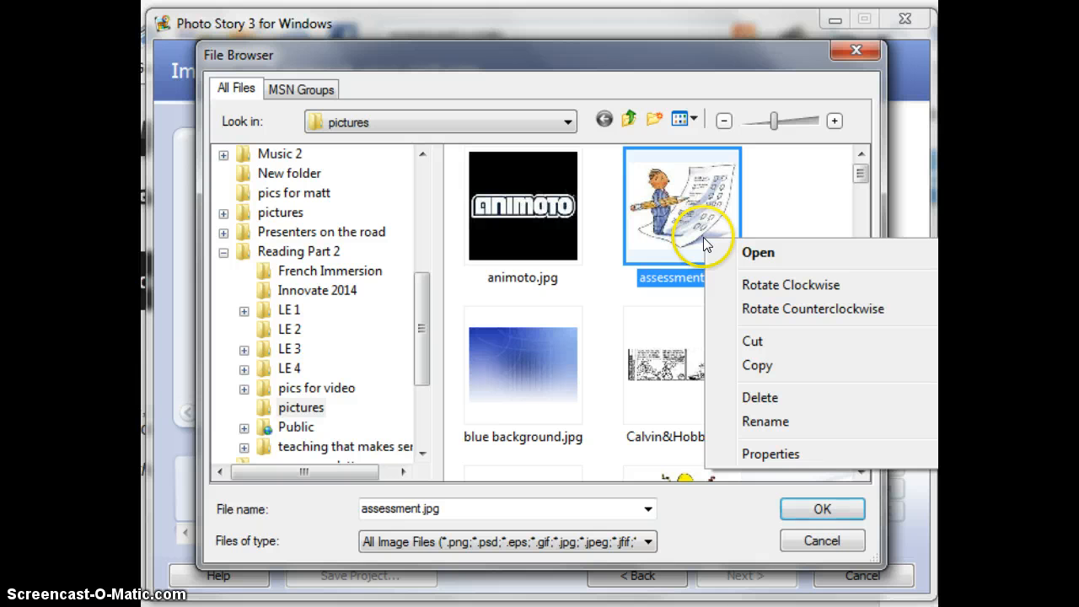
{"action": "left_click", "coordinate": [758, 252]}
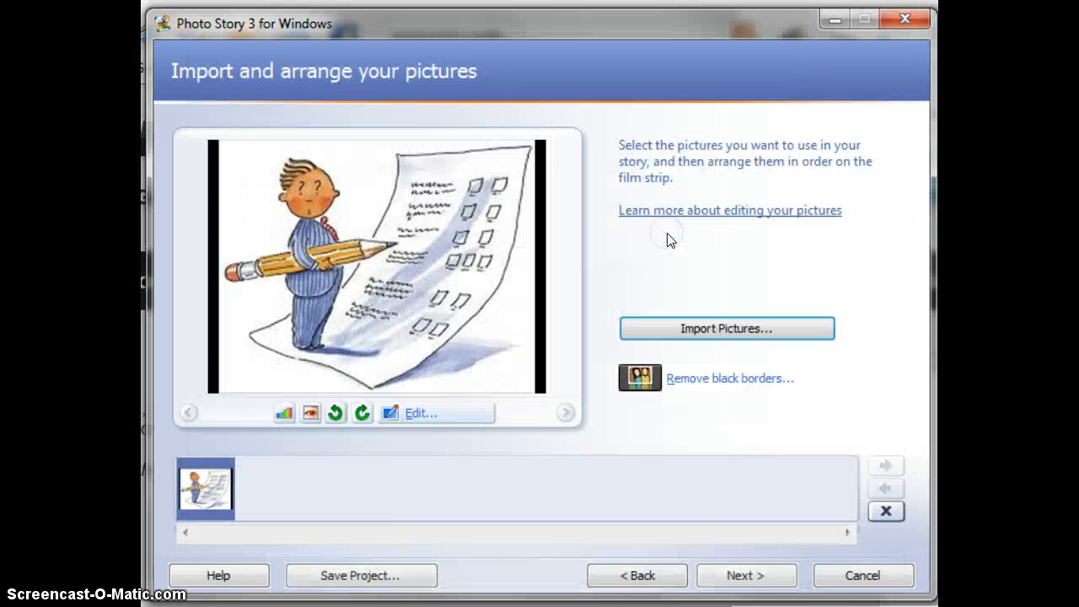
- Import choice board.jpg and the picture Cute cat reading Wallpaper__yvt2.jpg into the story
{"action": "left_click", "coordinate": [689, 327]}
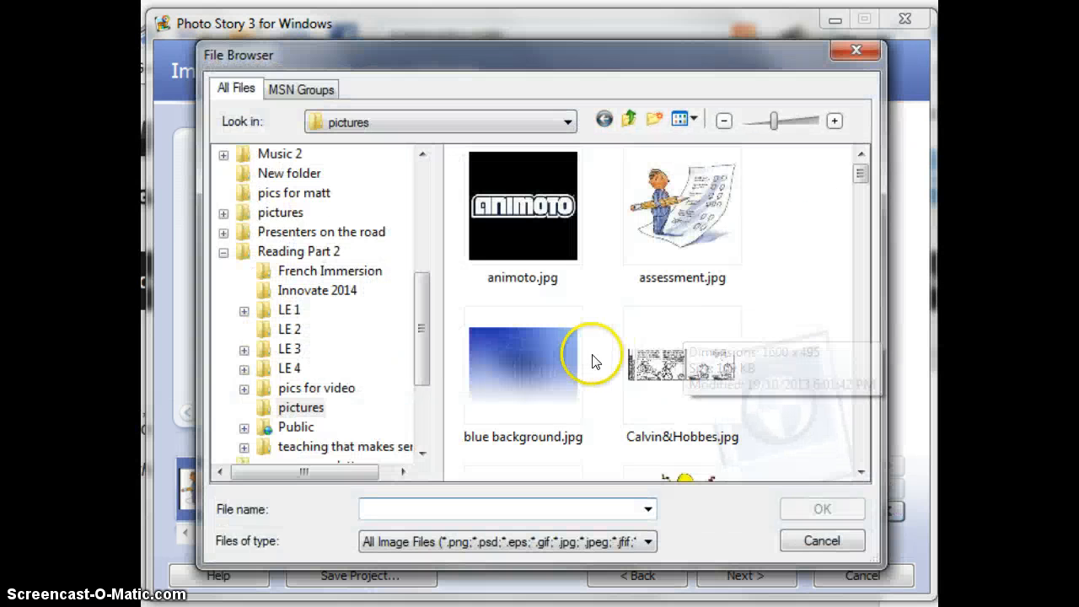
{"action": "left_click_drag", "start_coordinate": [862, 177], "coordinate": [860, 204]}
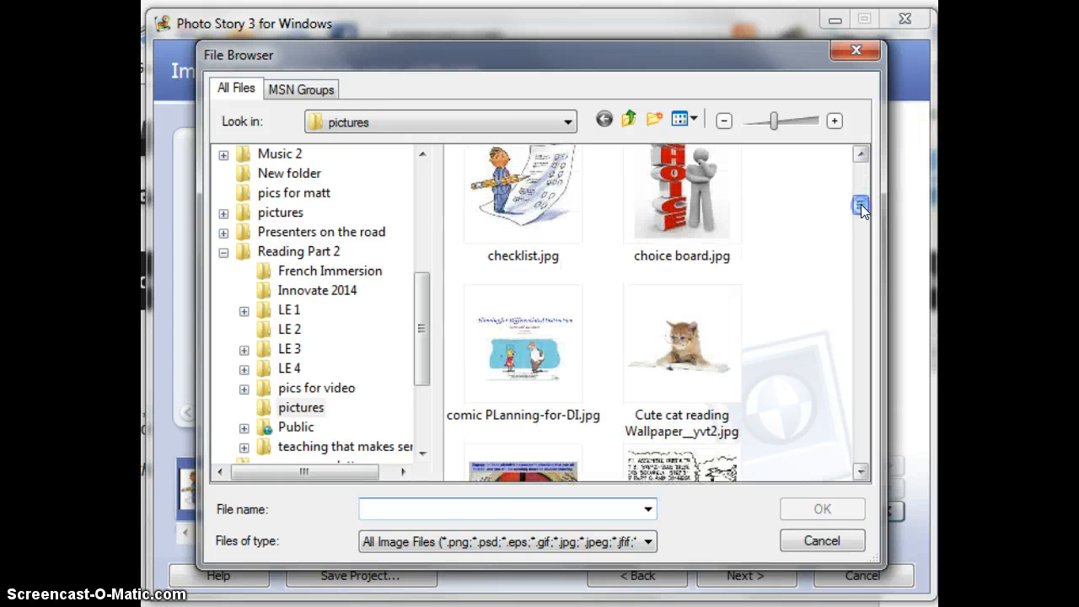
{"action": "double_click", "coordinate": [655, 229]}
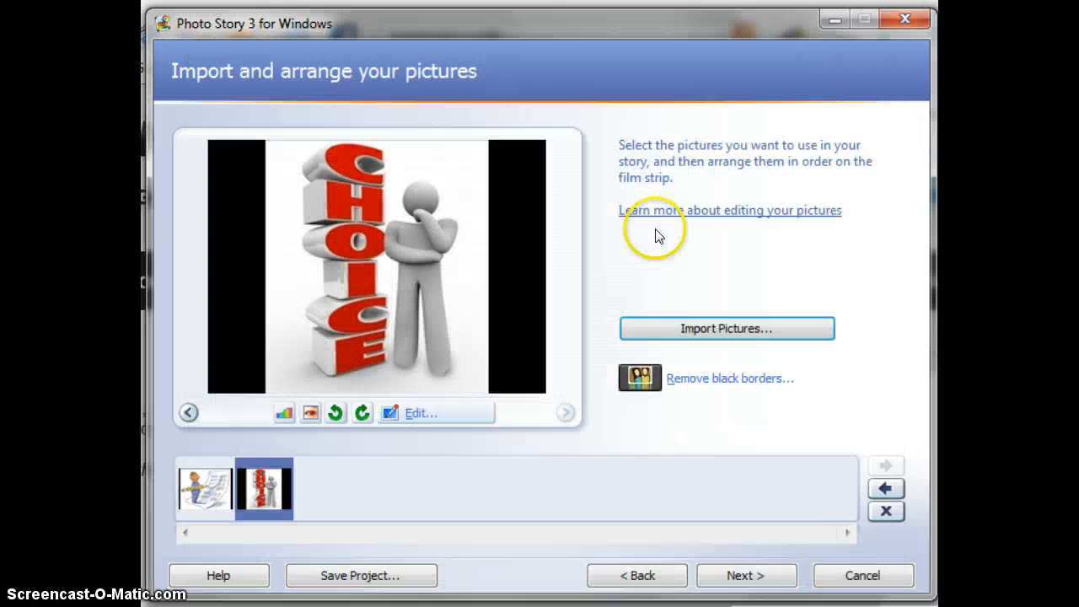
{"action": "left_click", "coordinate": [760, 326]}
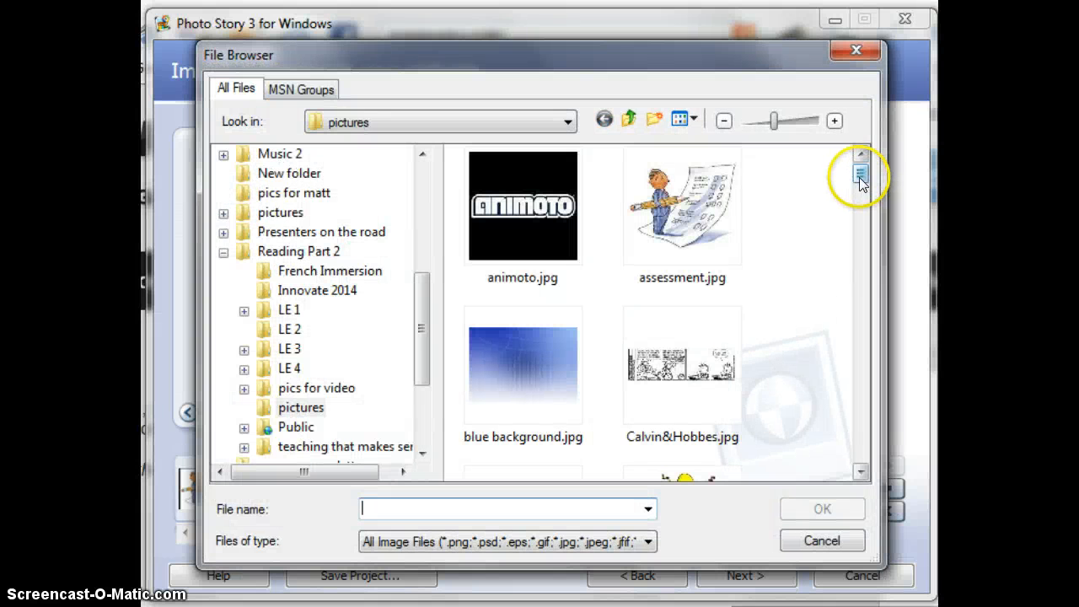
{"action": "left_click_drag", "start_coordinate": [859, 184], "coordinate": [860, 225]}
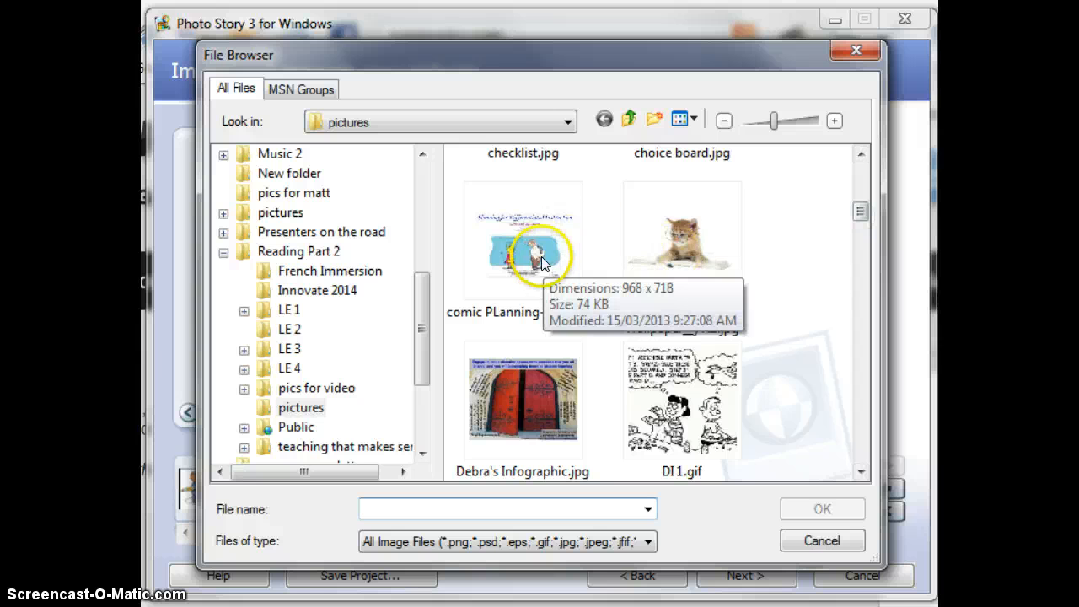
{"action": "double_click", "coordinate": [707, 239]}
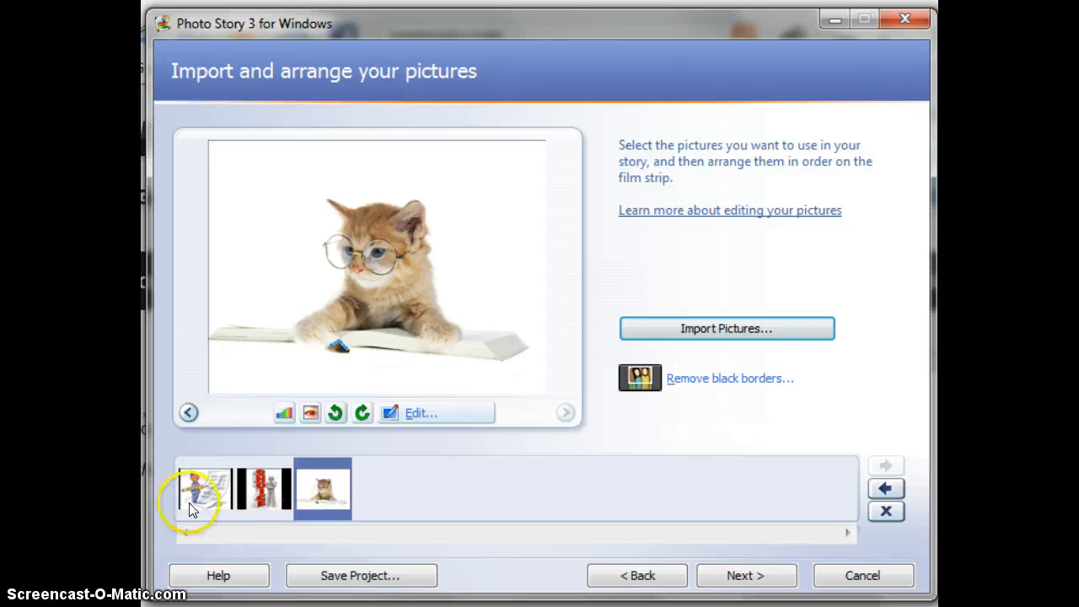
- Rearrange the film strip so the assessment picture comes first, the cat second and the choice picture third
{"action": "mouse_move", "coordinate": [322, 486]}
{"action": "left_mouse_down"}
{"action": "mouse_move", "coordinate": [251, 479]}
{"action": "mouse_move", "coordinate": [391, 492]}
{"action": "mouse_move", "coordinate": [188, 484]}
{"action": "left_mouse_up"}
{"action": "left_click", "coordinate": [215, 485]}
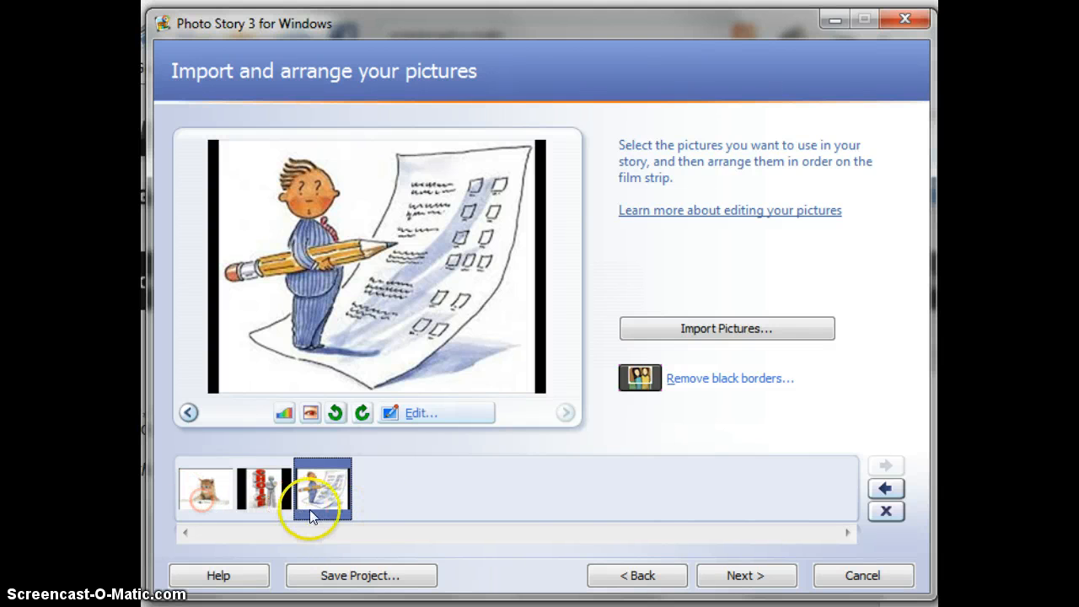
{"action": "left_click_drag", "start_coordinate": [309, 509], "coordinate": [184, 481]}
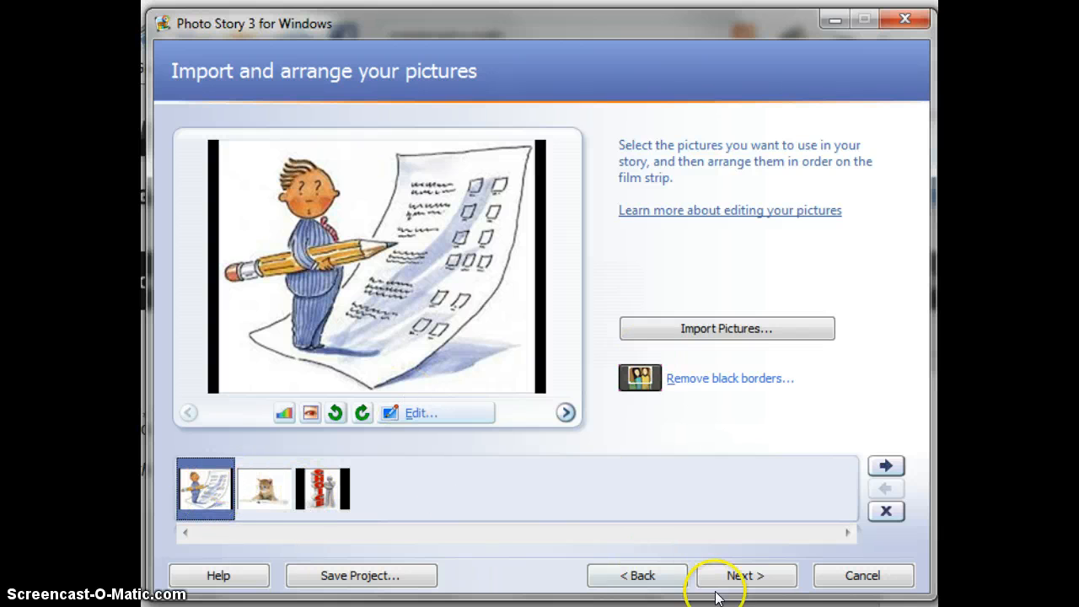
- Add the title "Checklist" to the first picture, centred horizontally and aligned to the bottom of the image
{"action": "left_click", "coordinate": [742, 576]}
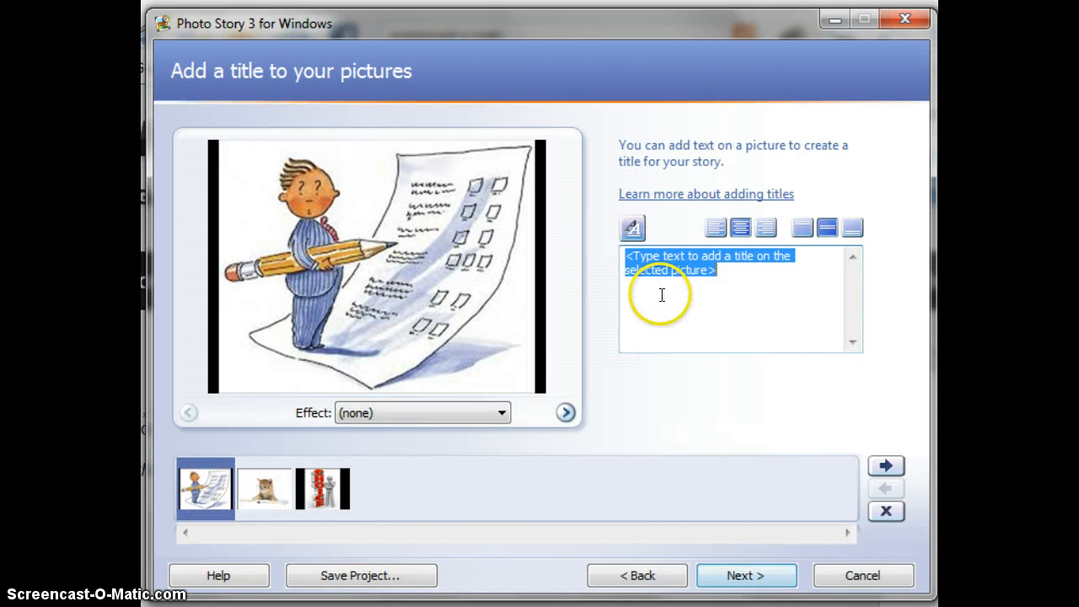
{"action": "type", "text": "Checklist"}
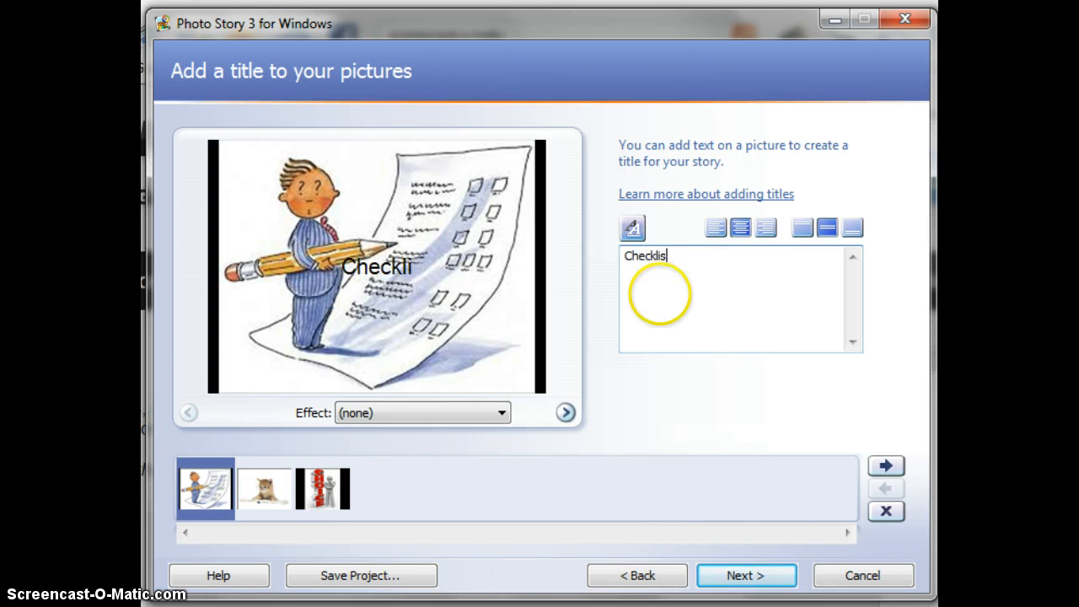
{"action": "left_click", "coordinate": [714, 229]}
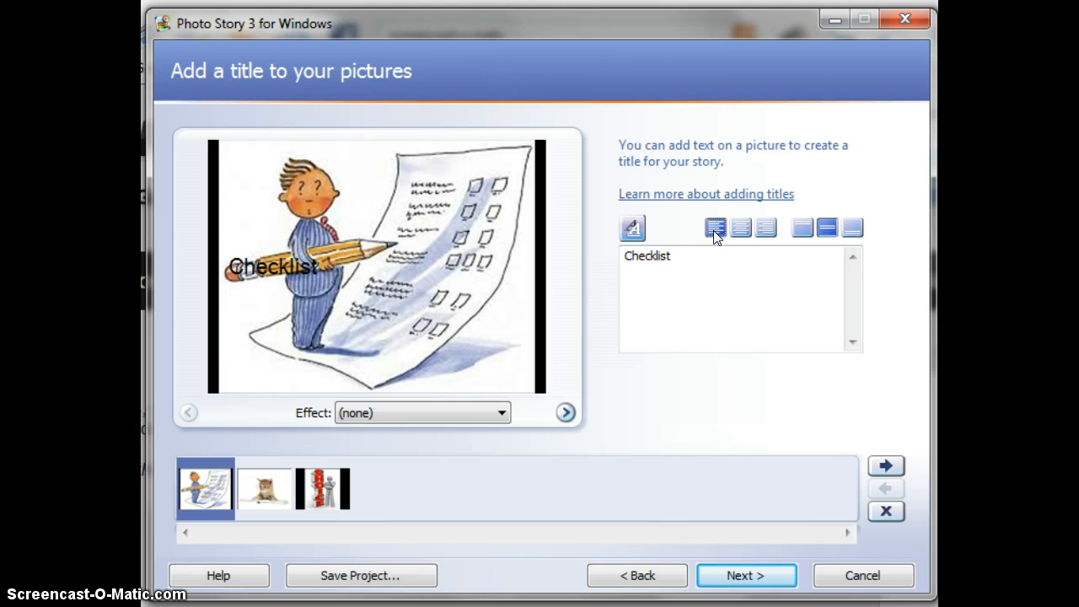
{"action": "left_click", "coordinate": [760, 227]}
{"action": "left_click", "coordinate": [800, 237]}
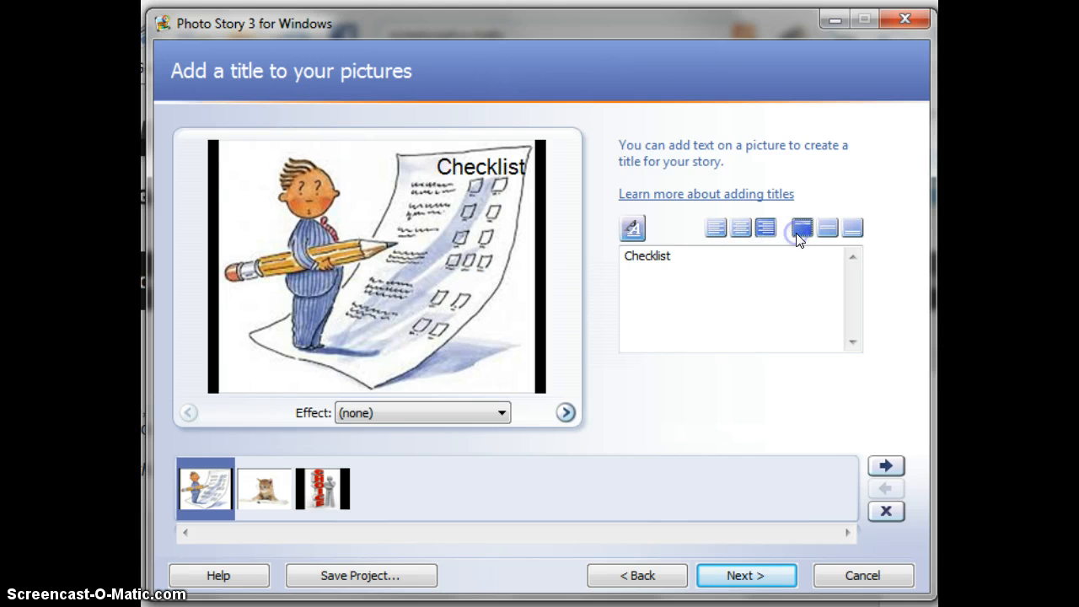
{"action": "left_click", "coordinate": [740, 230]}
{"action": "left_click", "coordinate": [802, 238]}
{"action": "left_click", "coordinate": [740, 229]}
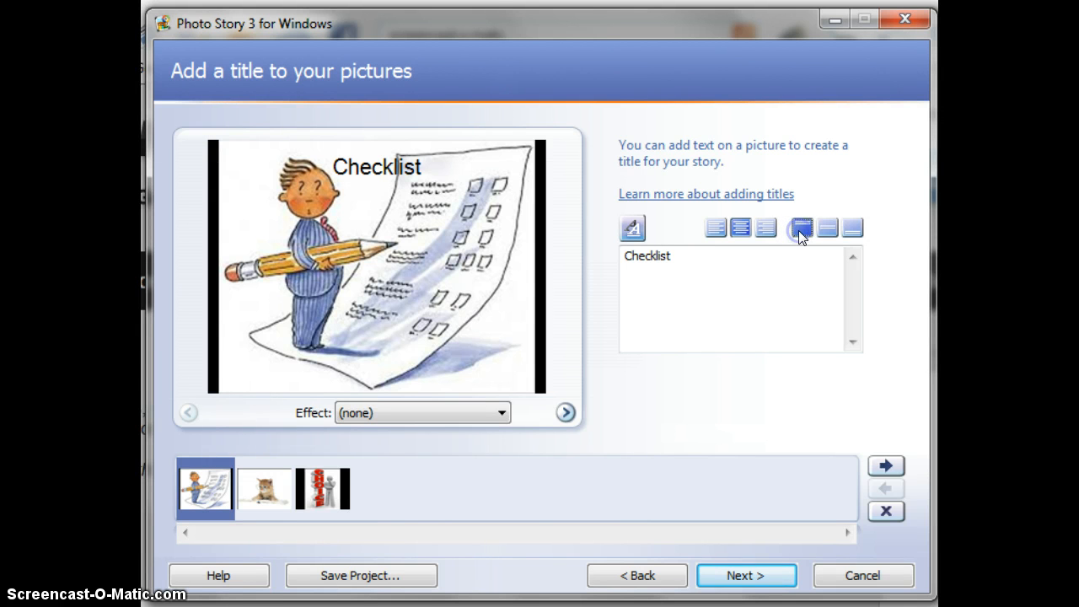
{"action": "left_click", "coordinate": [852, 229]}
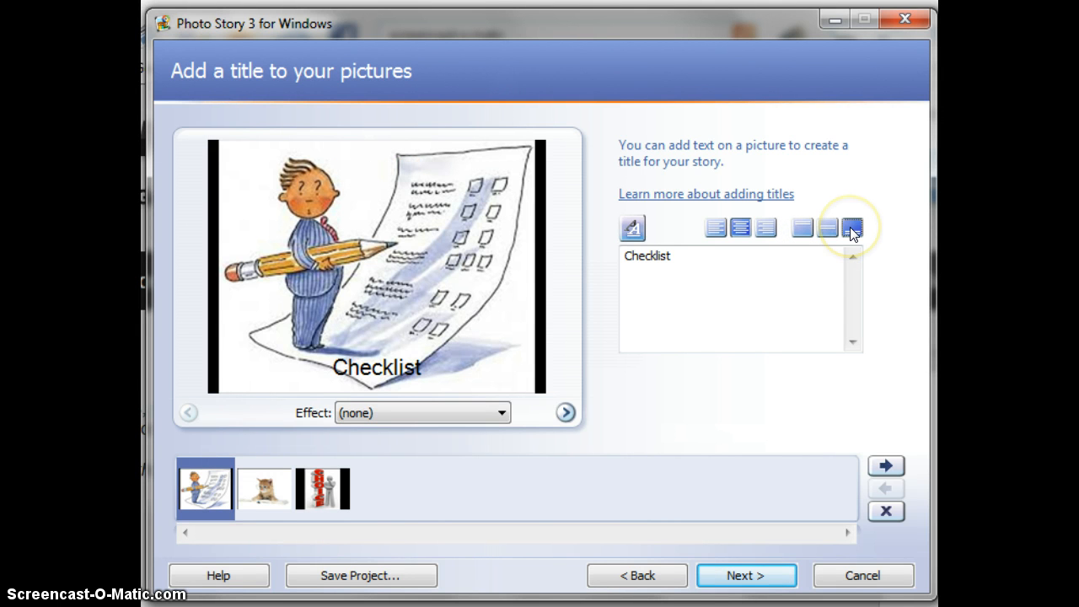
- Set the font color of the "Checklist" title to Purple
{"action": "left_click", "coordinate": [633, 228]}
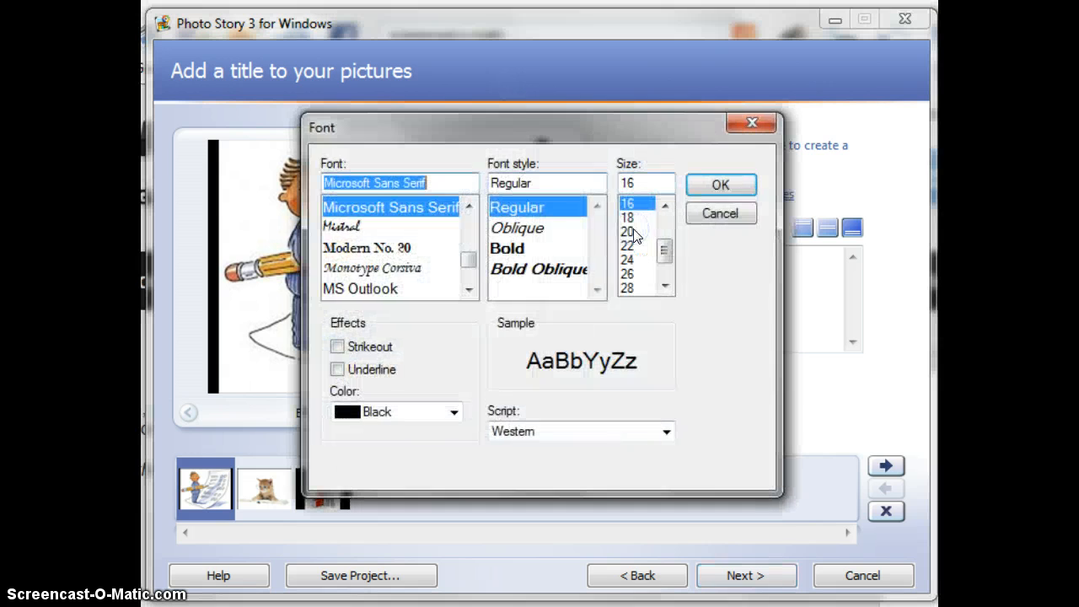
{"action": "left_click", "coordinate": [364, 241]}
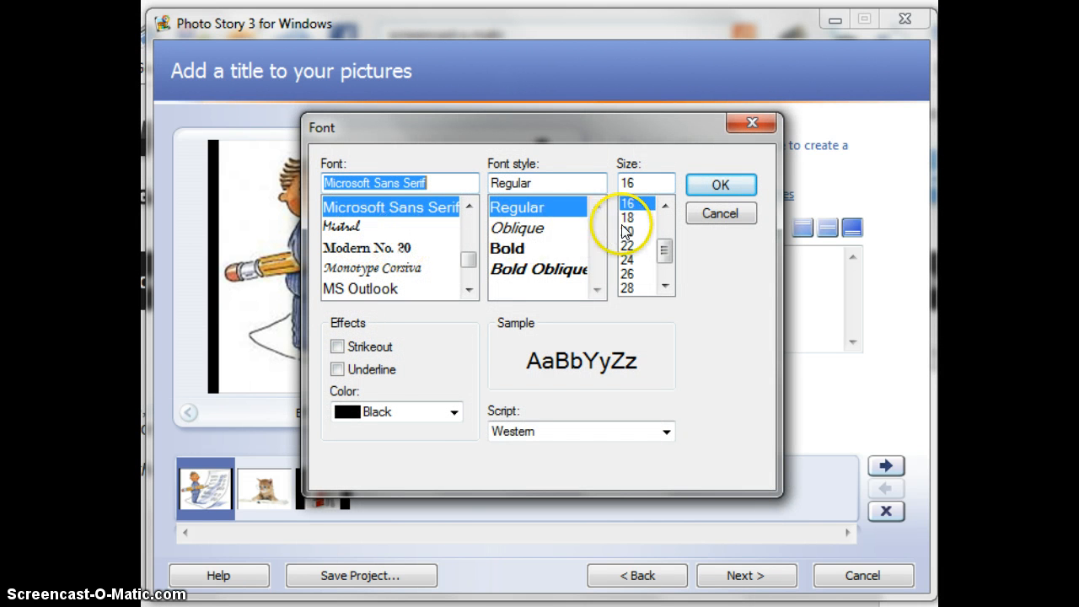
{"action": "left_click", "coordinate": [428, 416]}
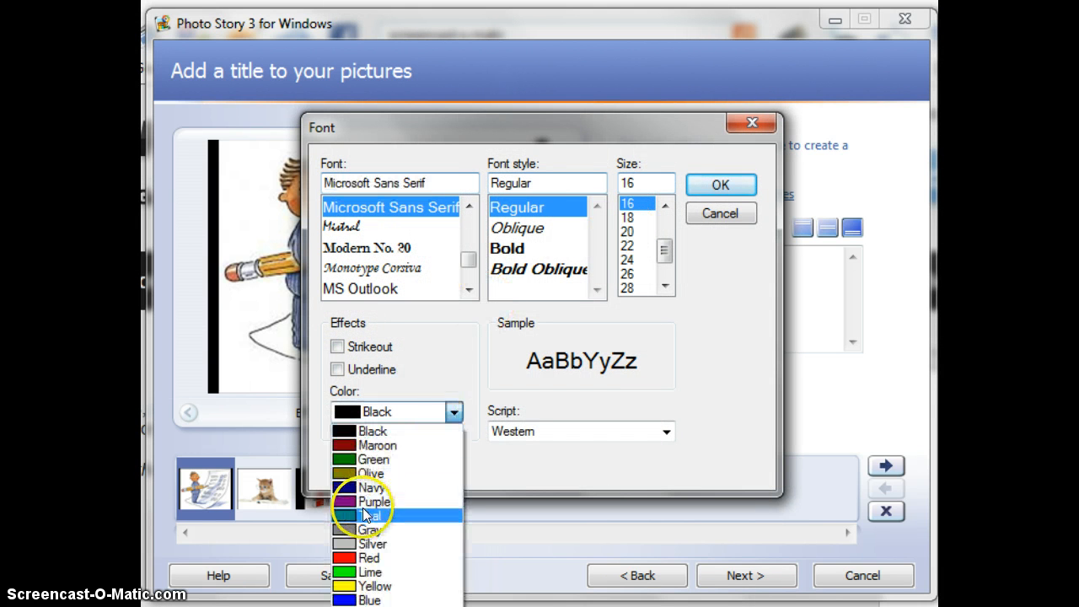
{"action": "left_click", "coordinate": [363, 502]}
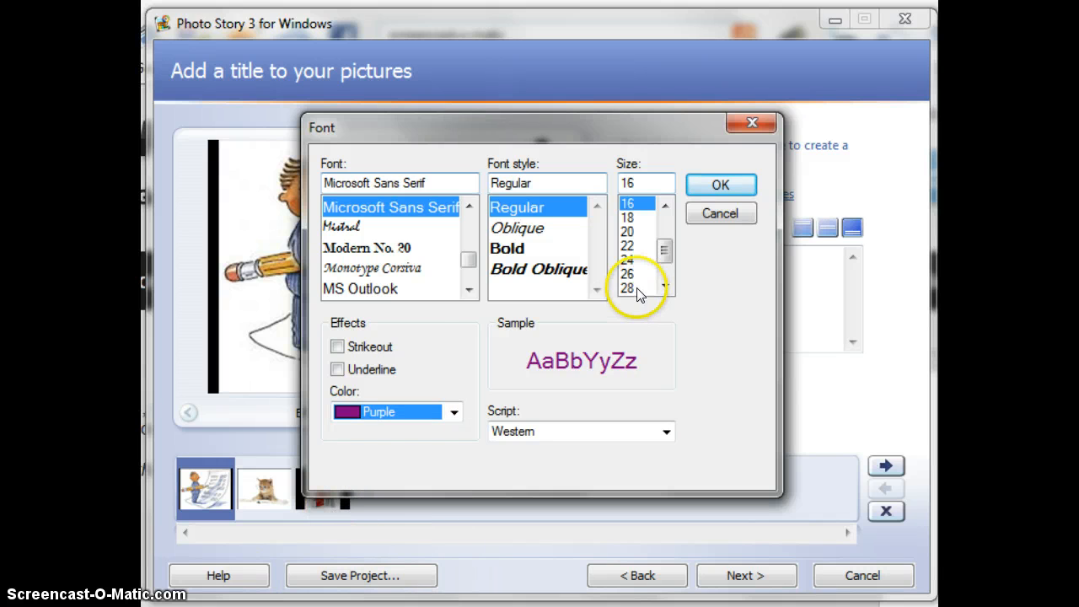
{"action": "left_click", "coordinate": [721, 186]}
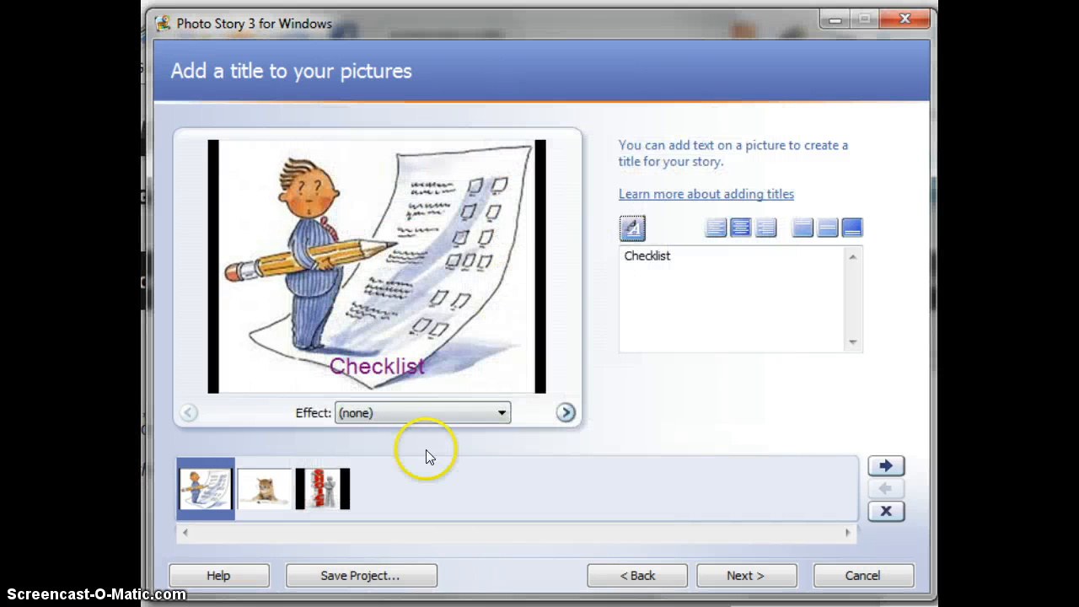
{"action": "left_click", "coordinate": [274, 510]}
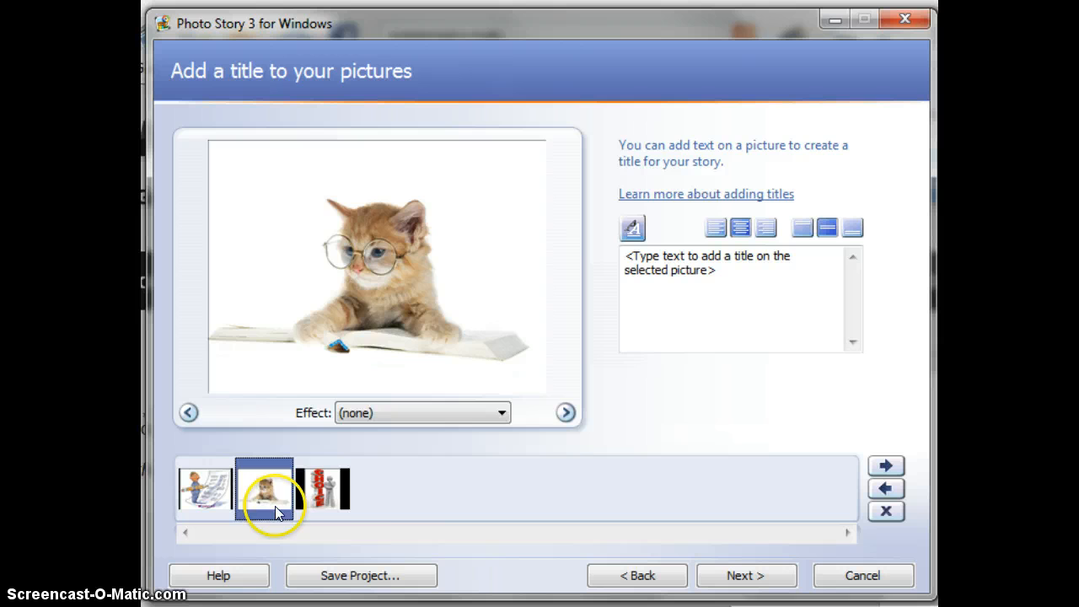
{"action": "left_click", "coordinate": [325, 504]}
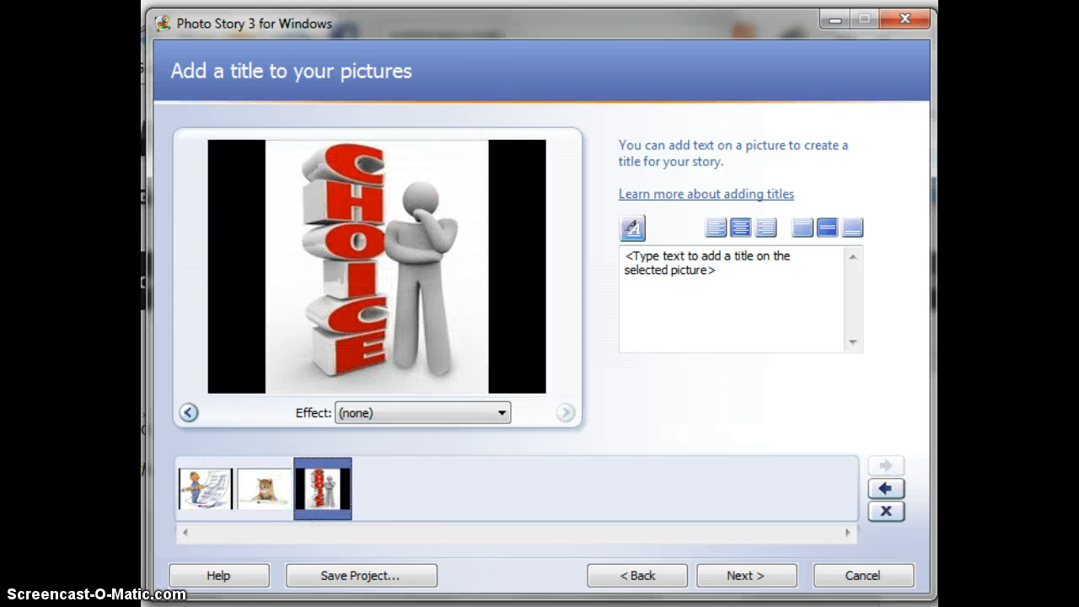
{"action": "left_click", "coordinate": [202, 489]}
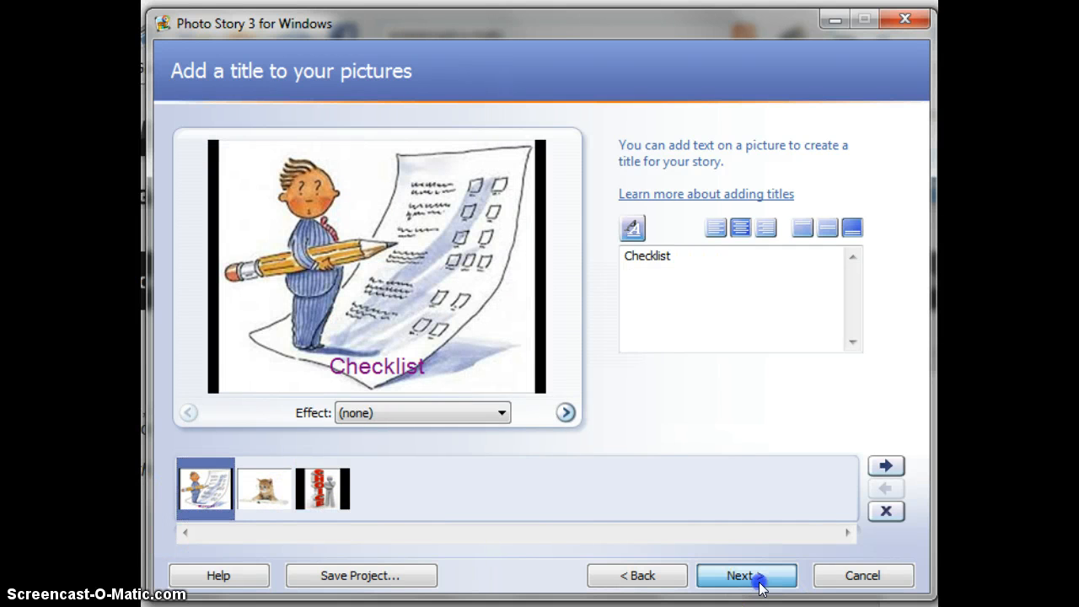
- Continue to the narration stage and record a narration about 3 seconds long for the first picture
{"action": "left_click", "coordinate": [752, 576]}
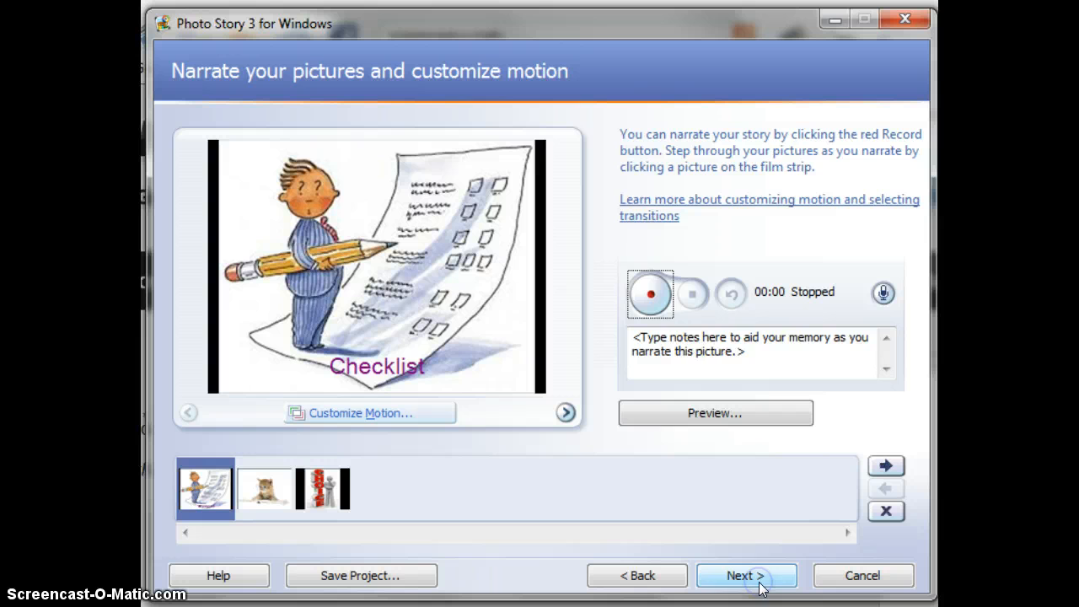
{"action": "left_click", "coordinate": [655, 302]}
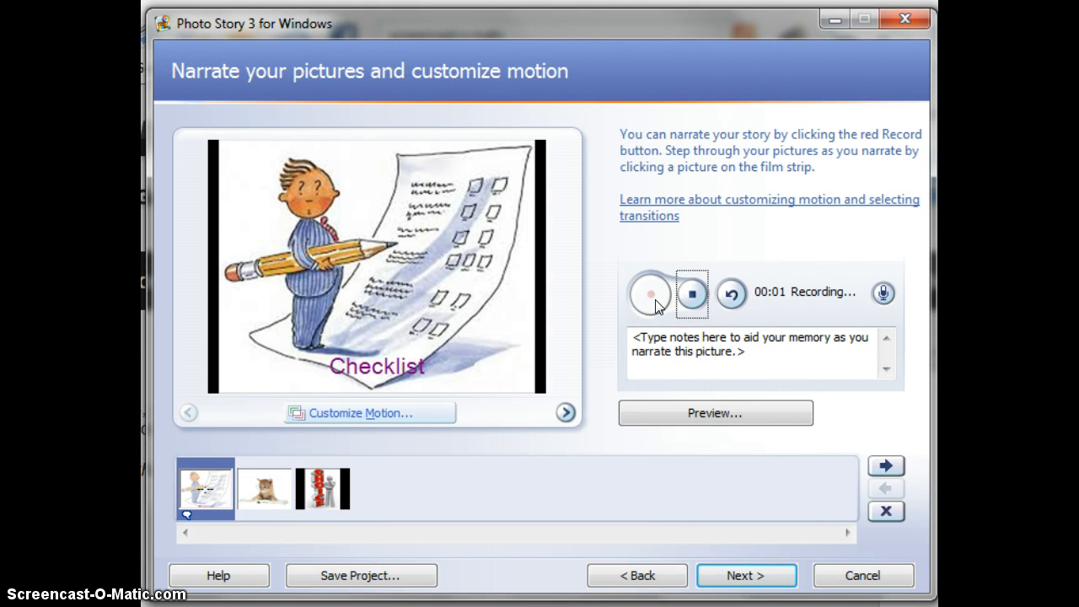
{"action": "left_click", "coordinate": [692, 297]}
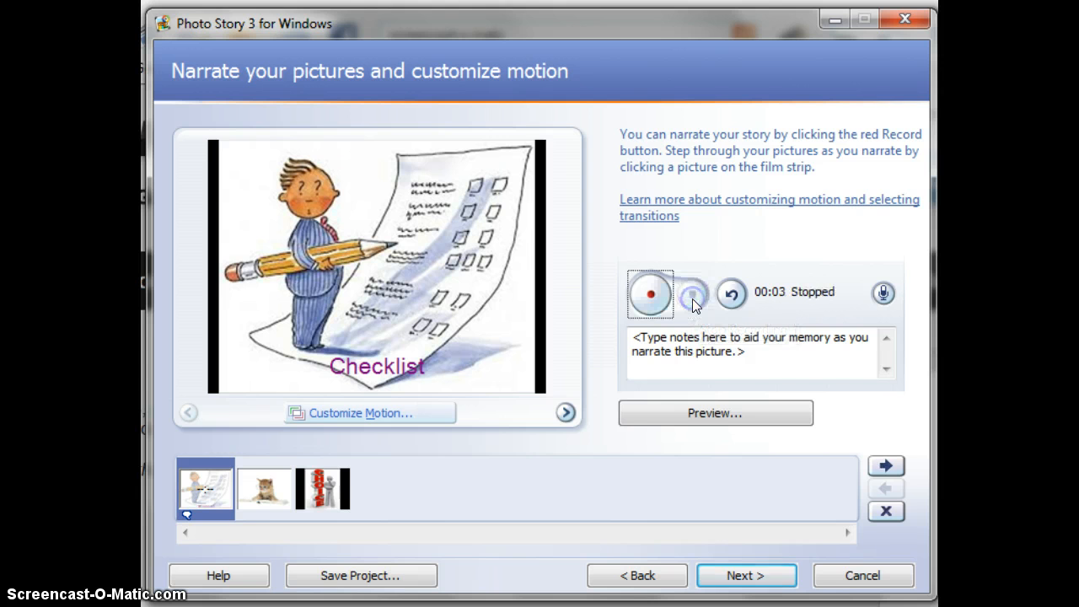
- Preview the narrated first picture, and close the preview
{"action": "left_click", "coordinate": [693, 413]}
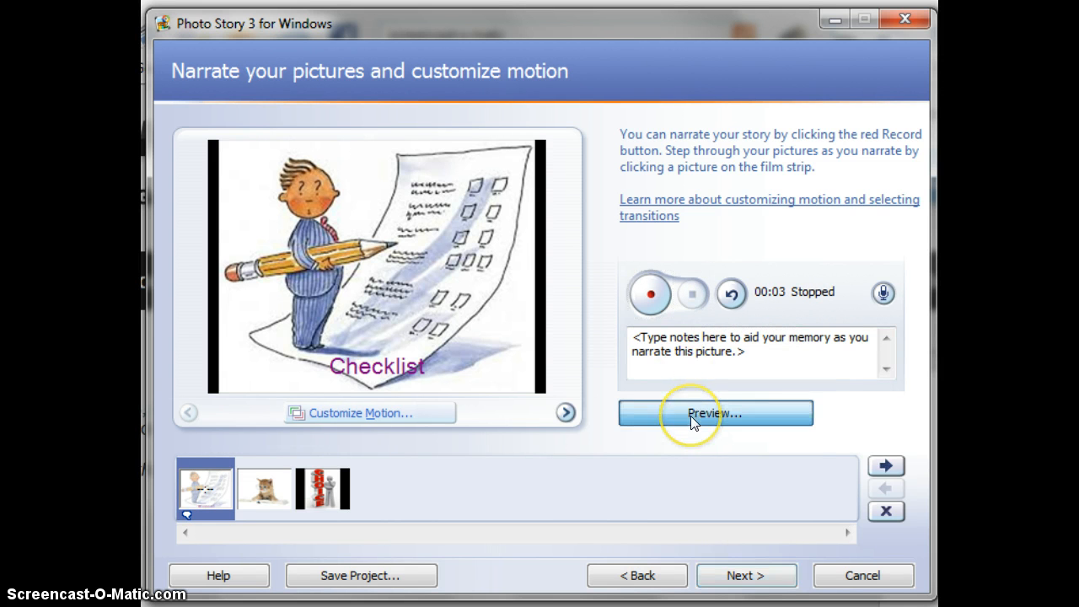
{"action": "left_click", "coordinate": [703, 139]}
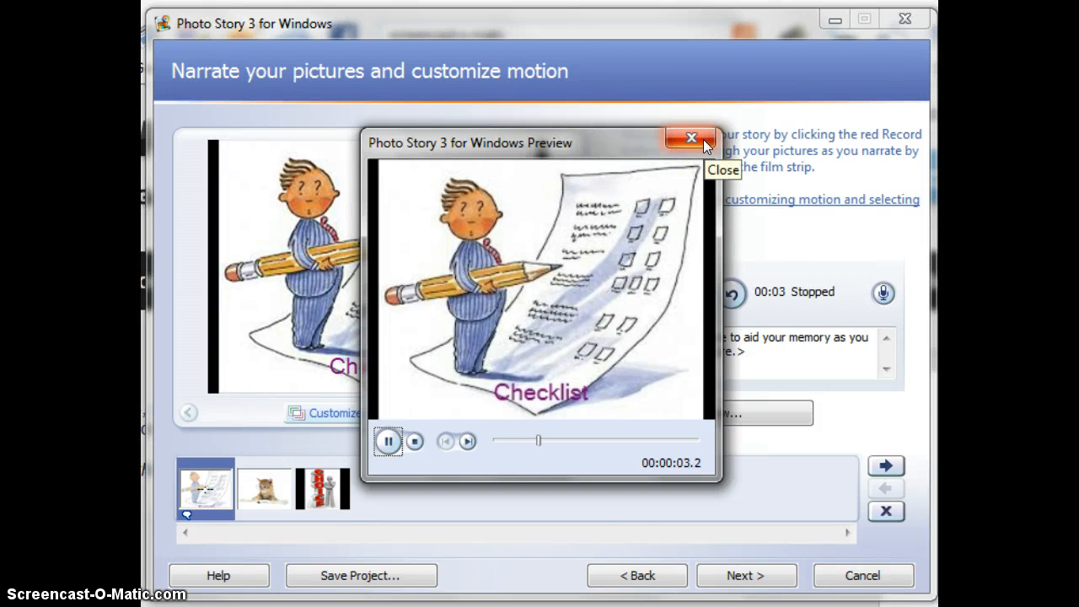
{"action": "left_click", "coordinate": [703, 139]}
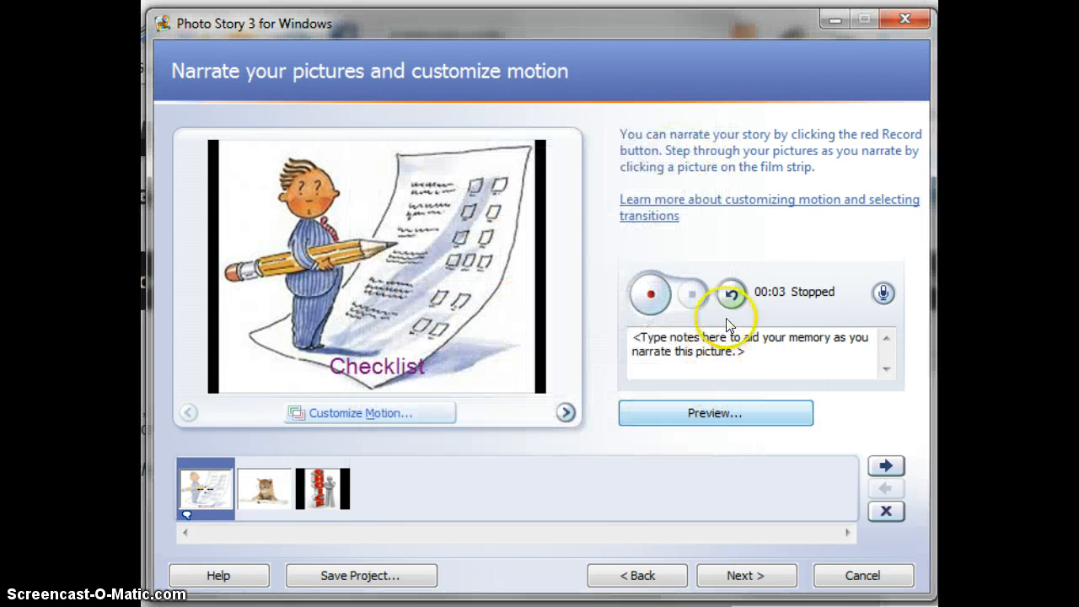
{"action": "left_click", "coordinate": [731, 294]}
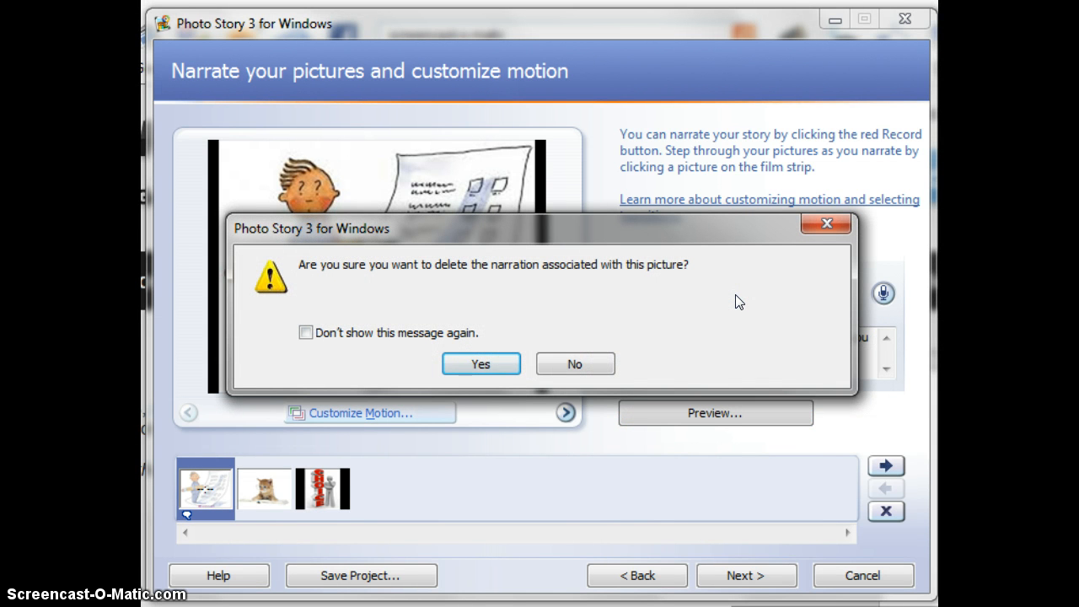
{"action": "left_click", "coordinate": [463, 365]}
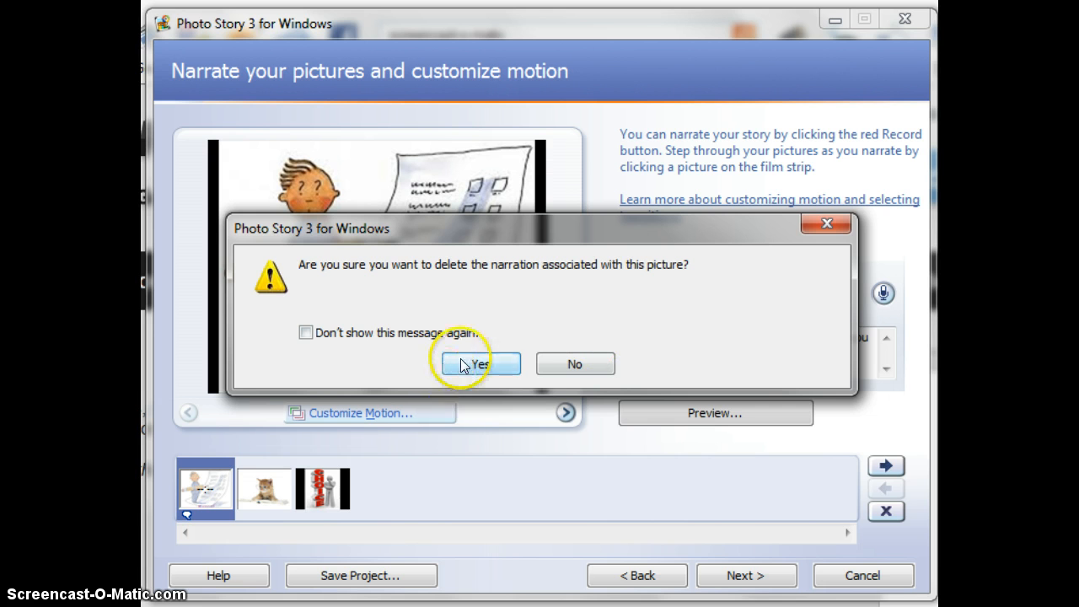
{"action": "left_click", "coordinate": [562, 364]}
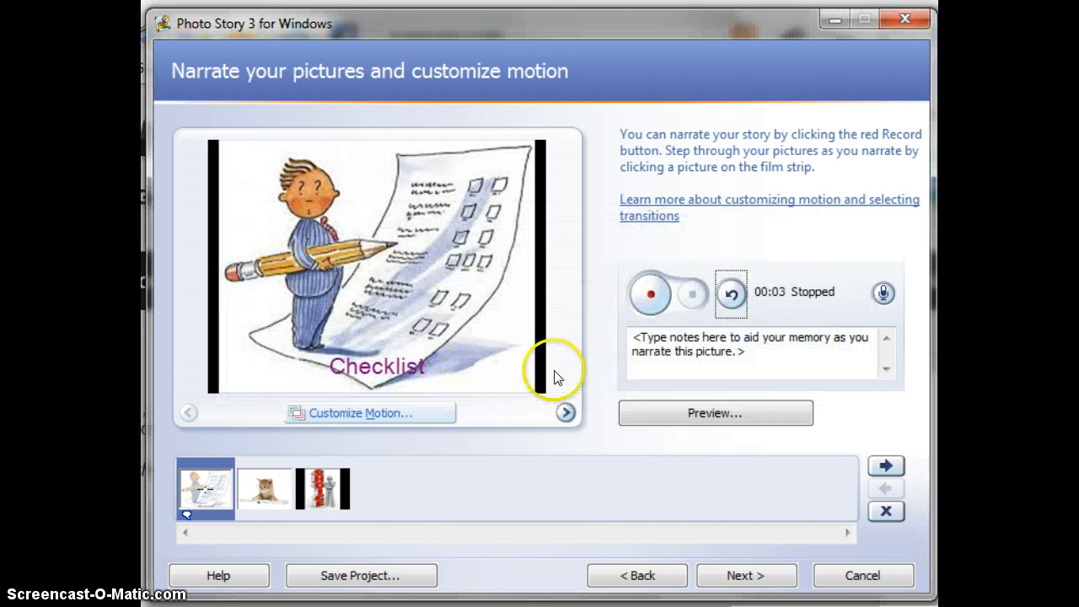
- Look through the second and third pictures at the narration stage, and return to the first picture
{"action": "left_click", "coordinate": [268, 486]}
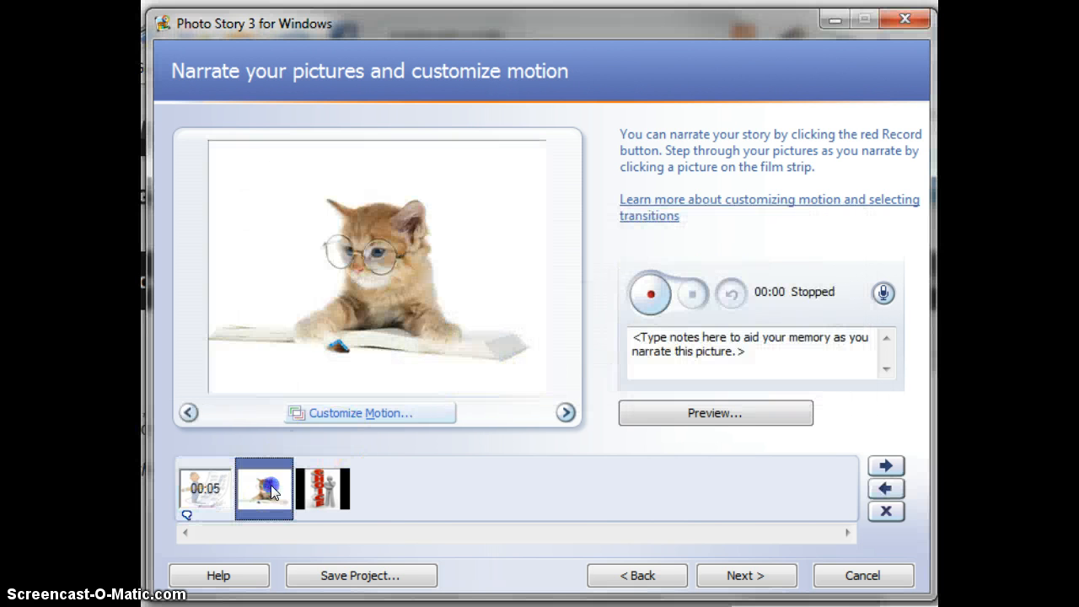
{"action": "left_click", "coordinate": [330, 484]}
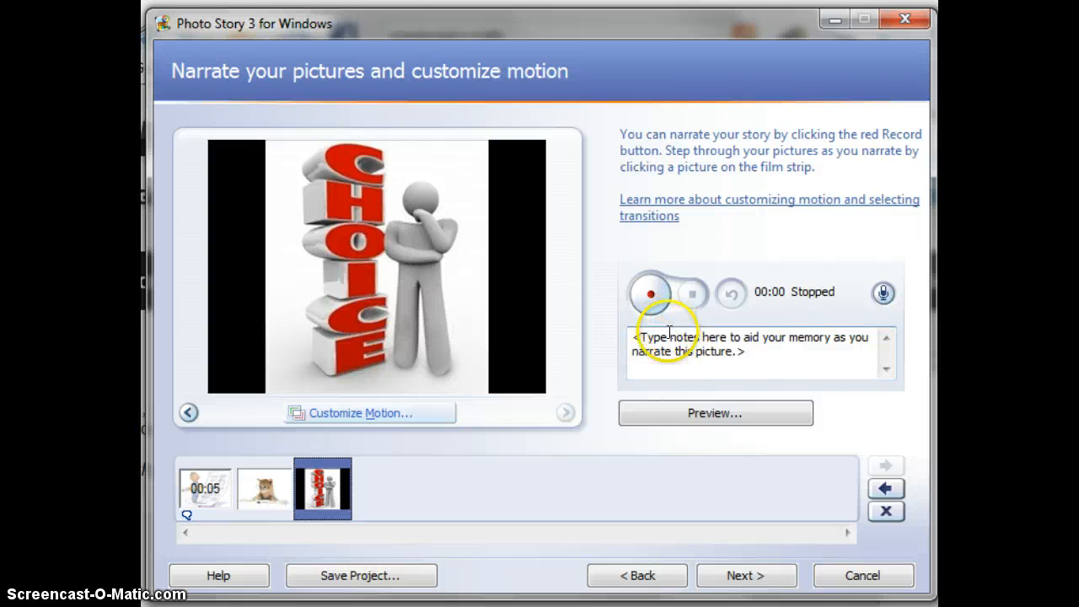
{"action": "left_click", "coordinate": [217, 499]}
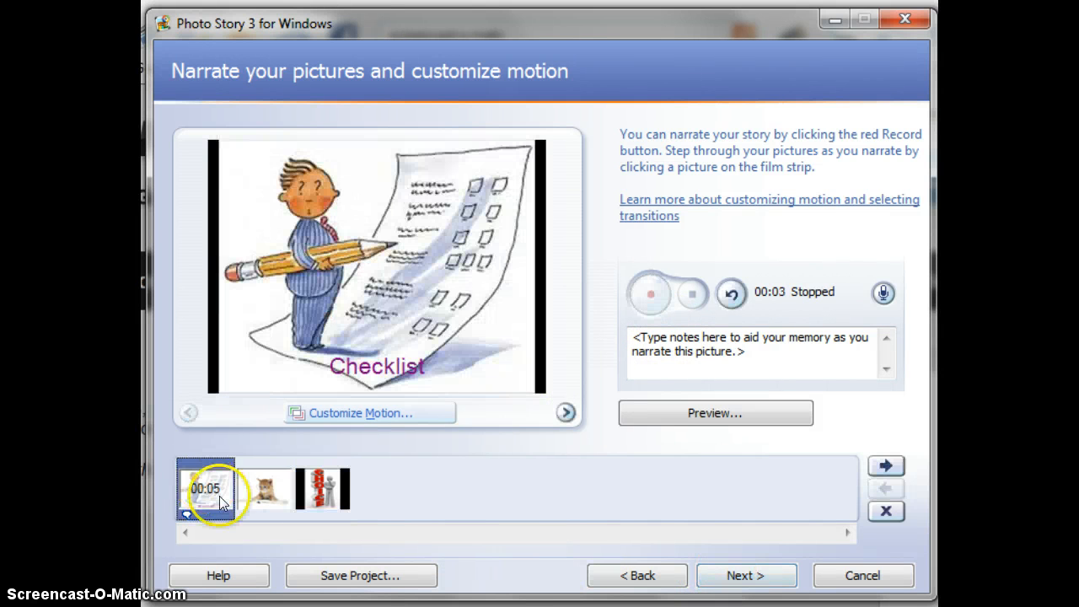
- Continue to the background music stage and create Classical: Amadeus music starting at the first picture, with the Clockwork band and Anxious mood
{"action": "left_click", "coordinate": [758, 575]}
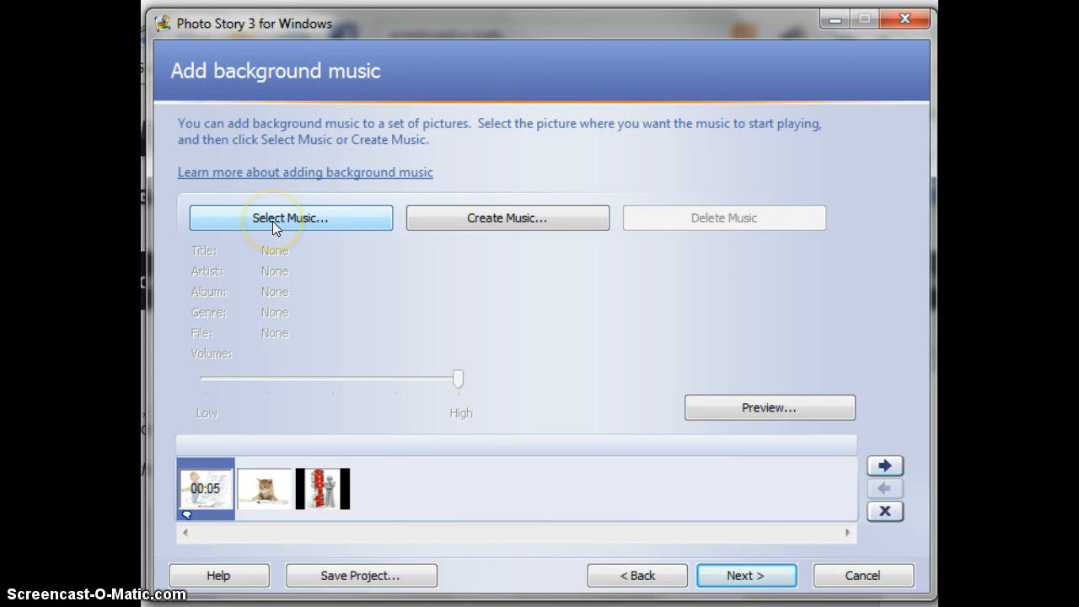
{"action": "left_click", "coordinate": [469, 221]}
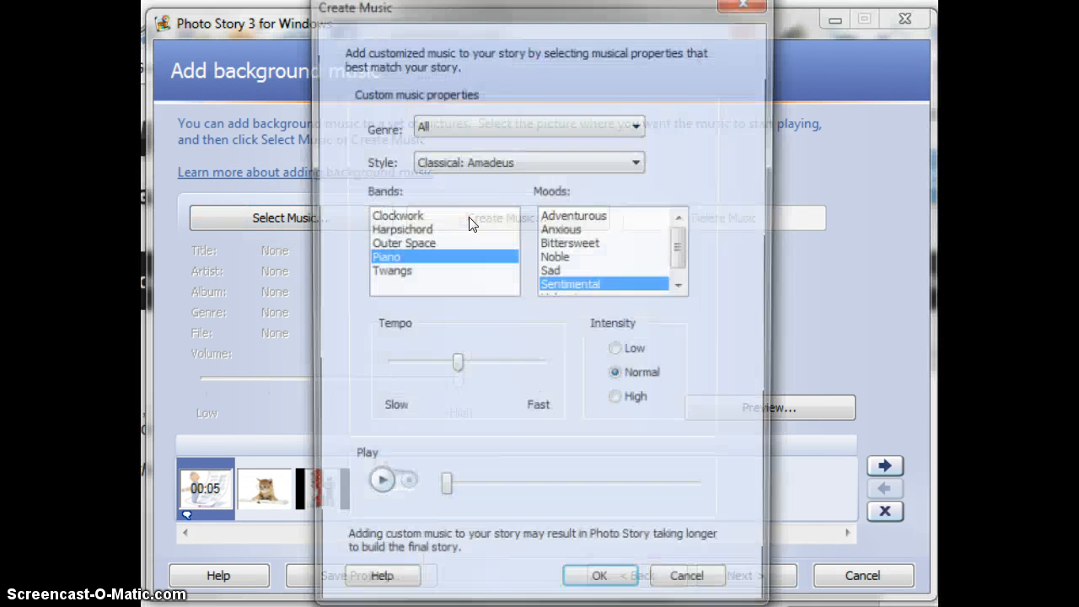
{"action": "left_click", "coordinate": [411, 228]}
{"action": "left_click", "coordinate": [412, 216]}
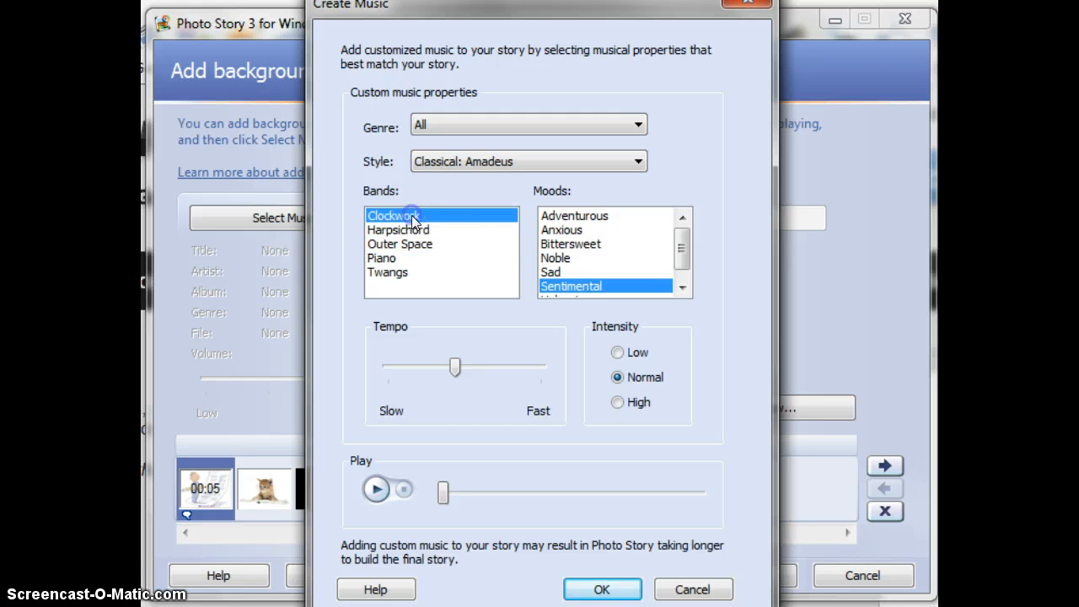
{"action": "left_click", "coordinate": [563, 230]}
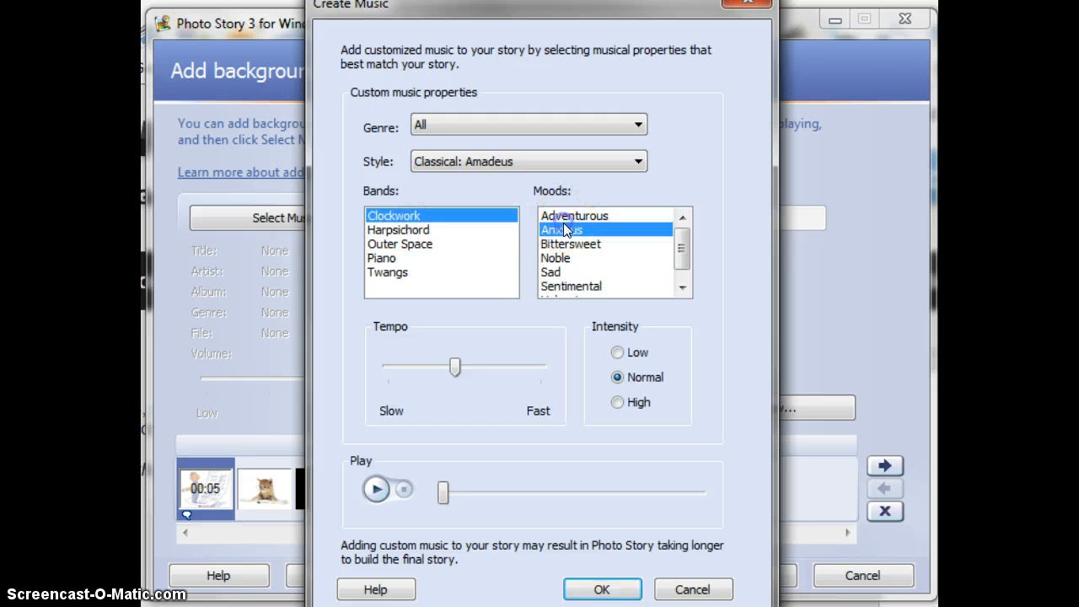
{"action": "left_click", "coordinate": [595, 588]}
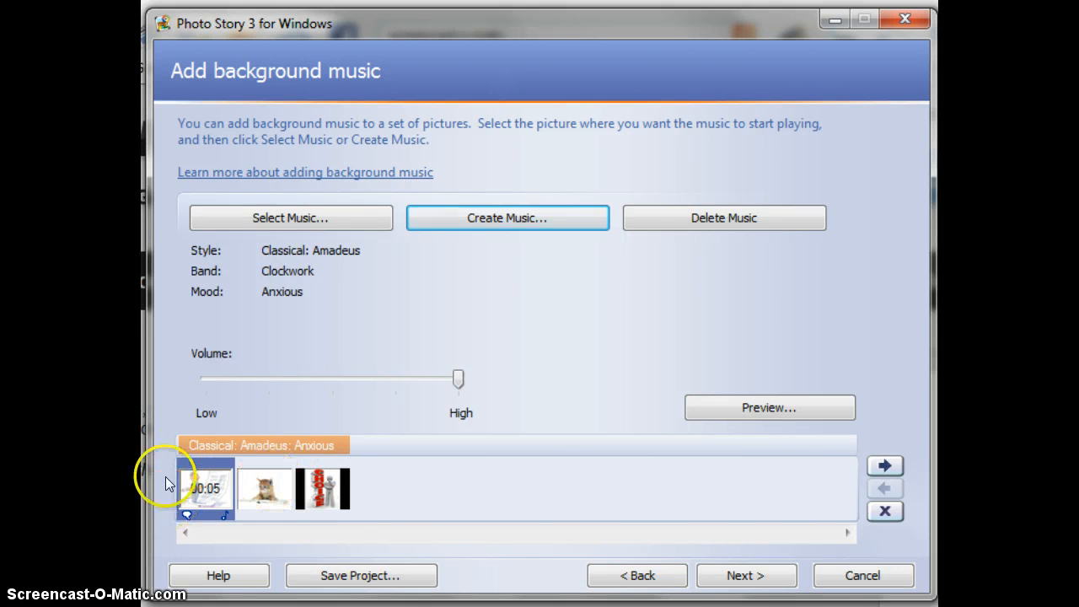
- Create separate music starting at the third picture, with the Piano band and Sentimental mood
{"action": "left_click", "coordinate": [322, 489]}
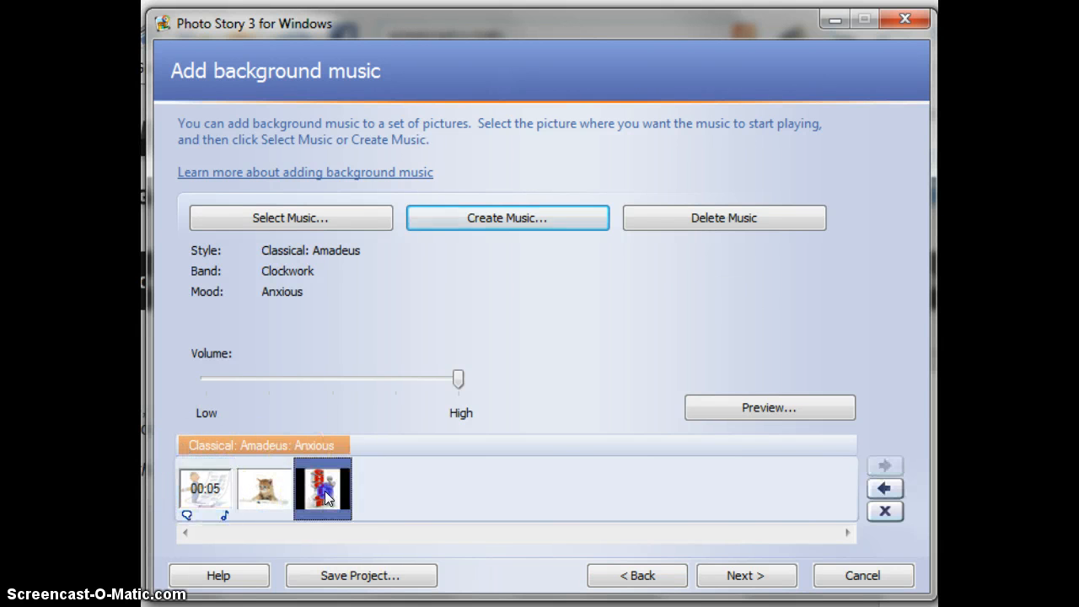
{"action": "left_click", "coordinate": [500, 217]}
{"action": "left_click", "coordinate": [386, 258]}
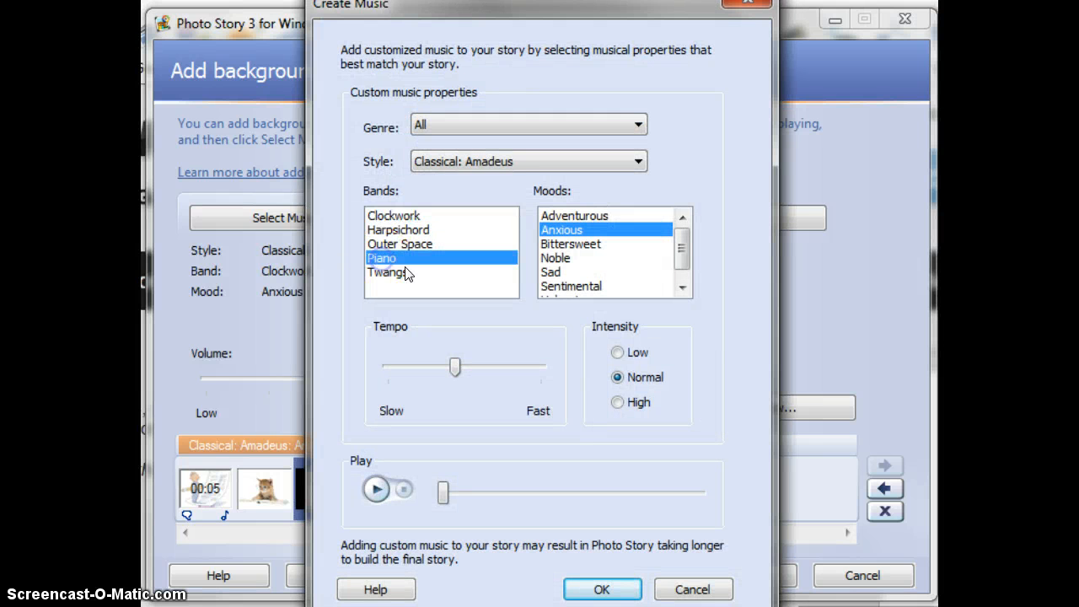
{"action": "left_click", "coordinate": [556, 286]}
{"action": "left_click", "coordinate": [597, 589]}
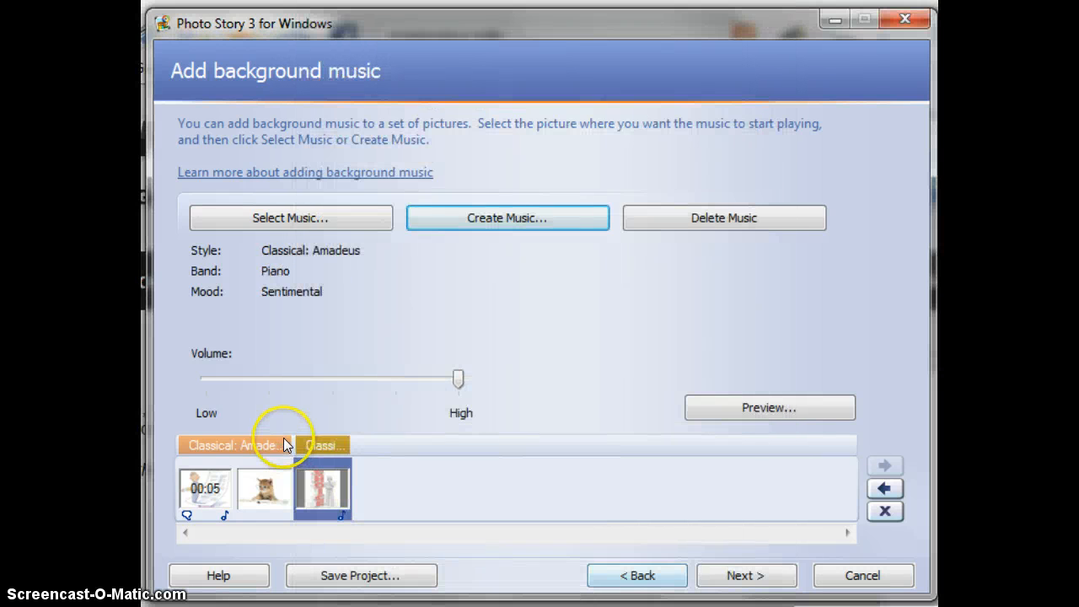
- Preview the story with its music from the third picture and again from the first picture, closing each preview
{"action": "left_click", "coordinate": [723, 413]}
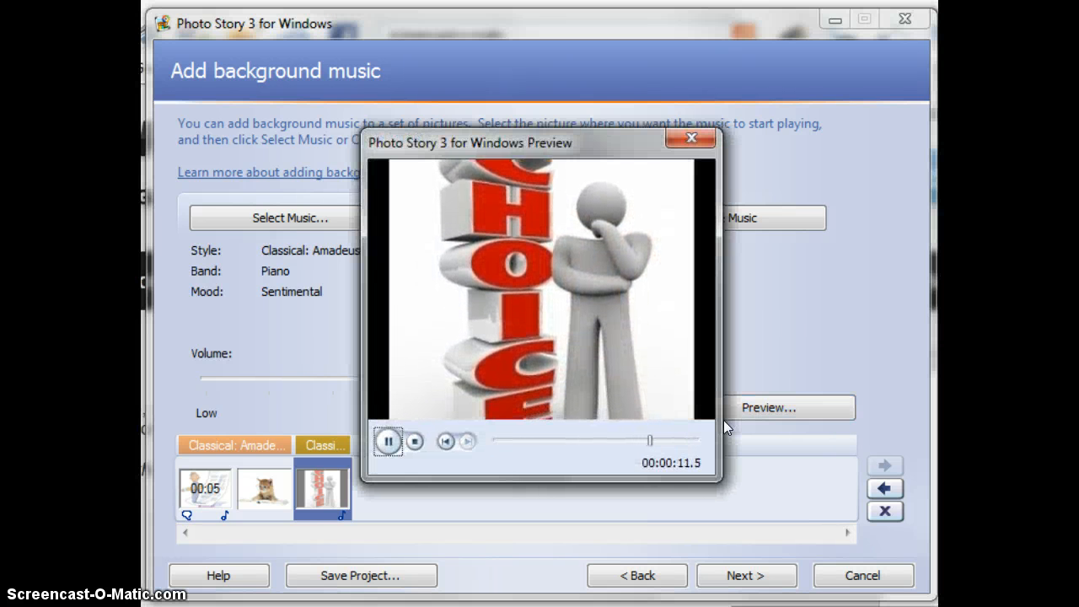
{"action": "left_click", "coordinate": [693, 139]}
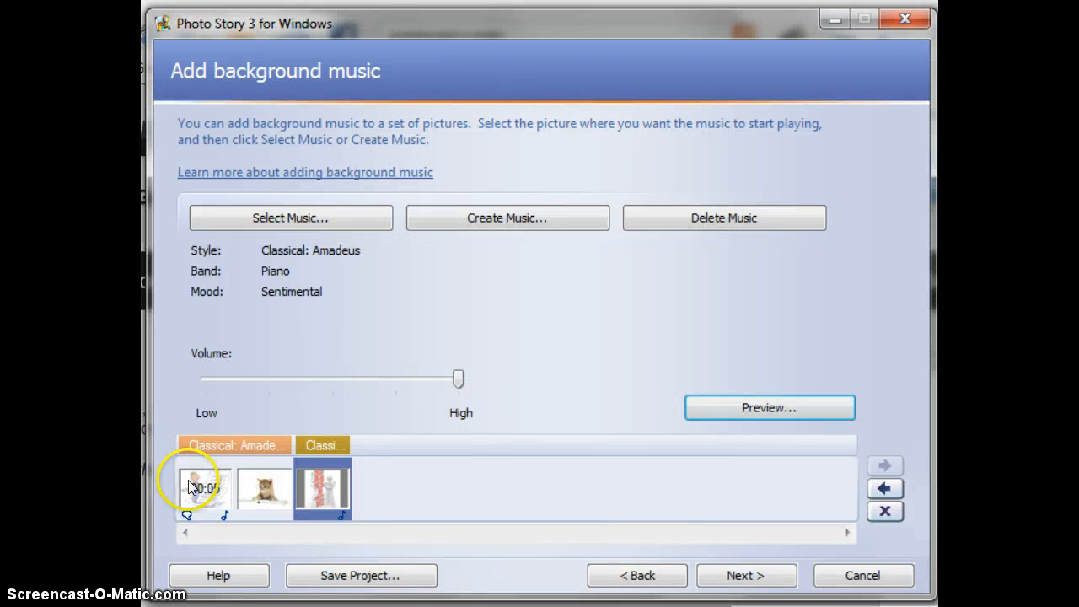
{"action": "left_click", "coordinate": [189, 487]}
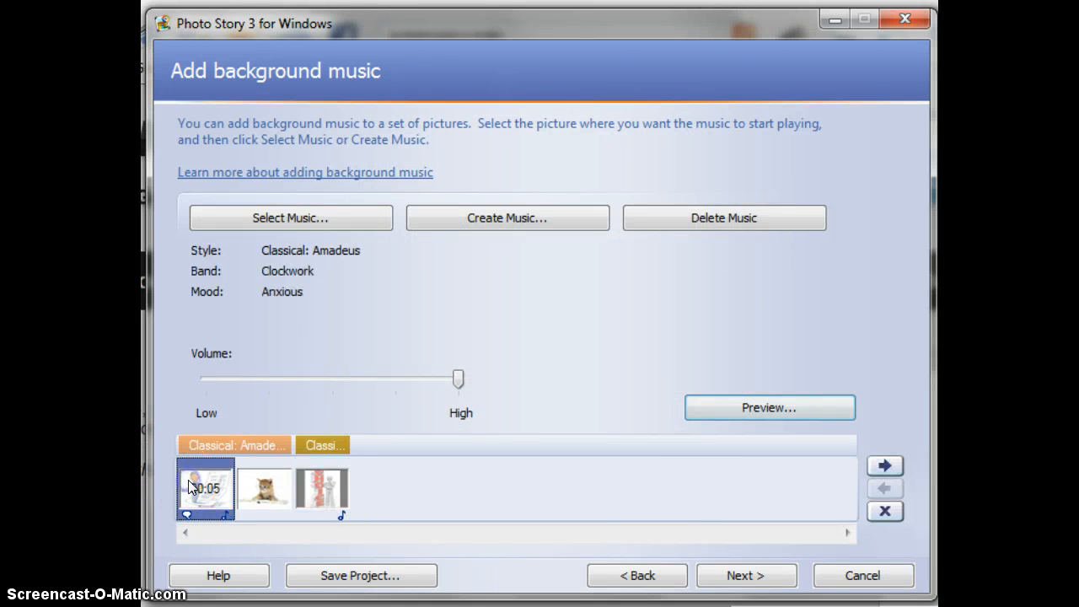
{"action": "left_click", "coordinate": [788, 403]}
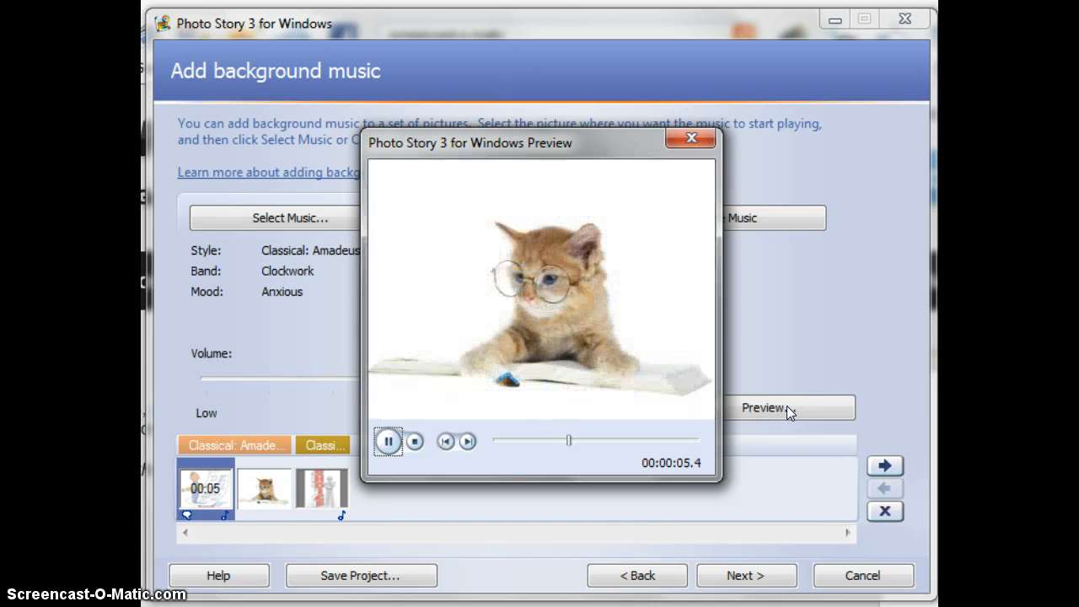
{"action": "left_click", "coordinate": [690, 140]}
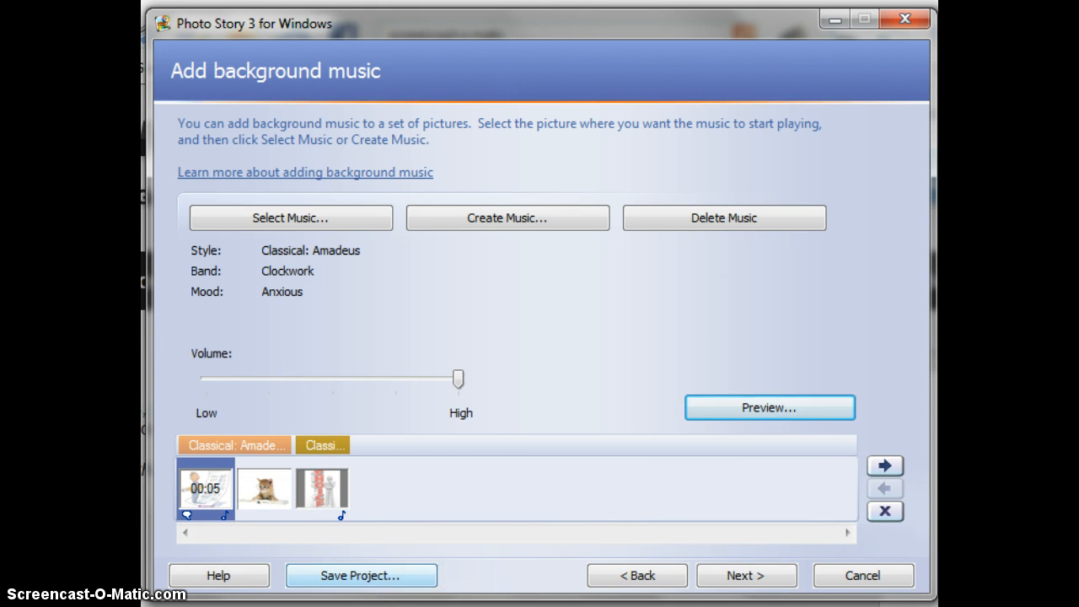
- Go back to the first picture's motion settings, try a fixed display duration, restore automatic duration, and save on closing
{"action": "left_click", "coordinate": [637, 577]}
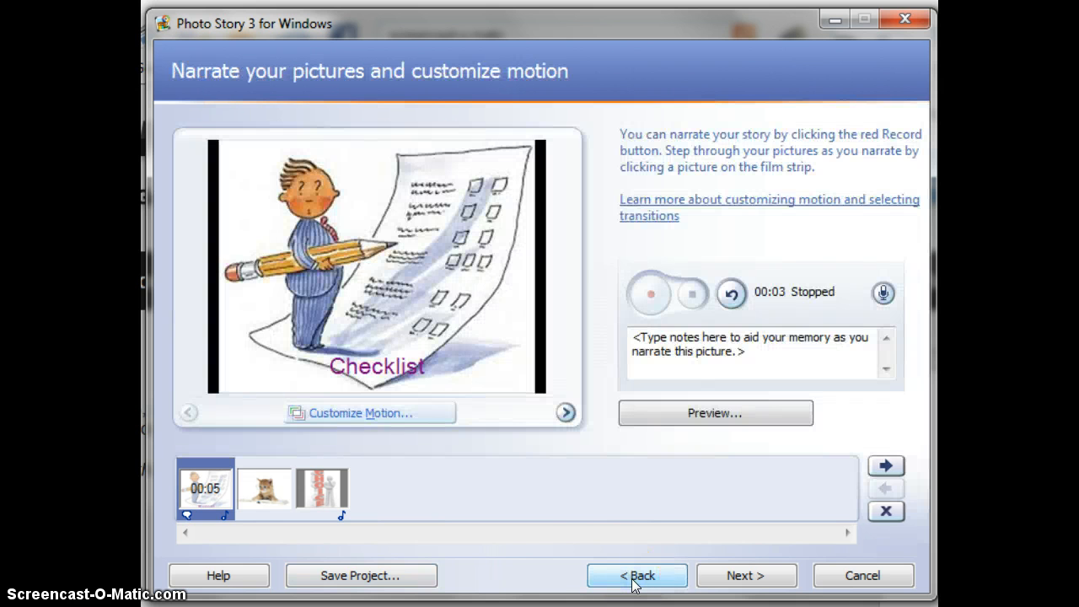
{"action": "left_click", "coordinate": [384, 414]}
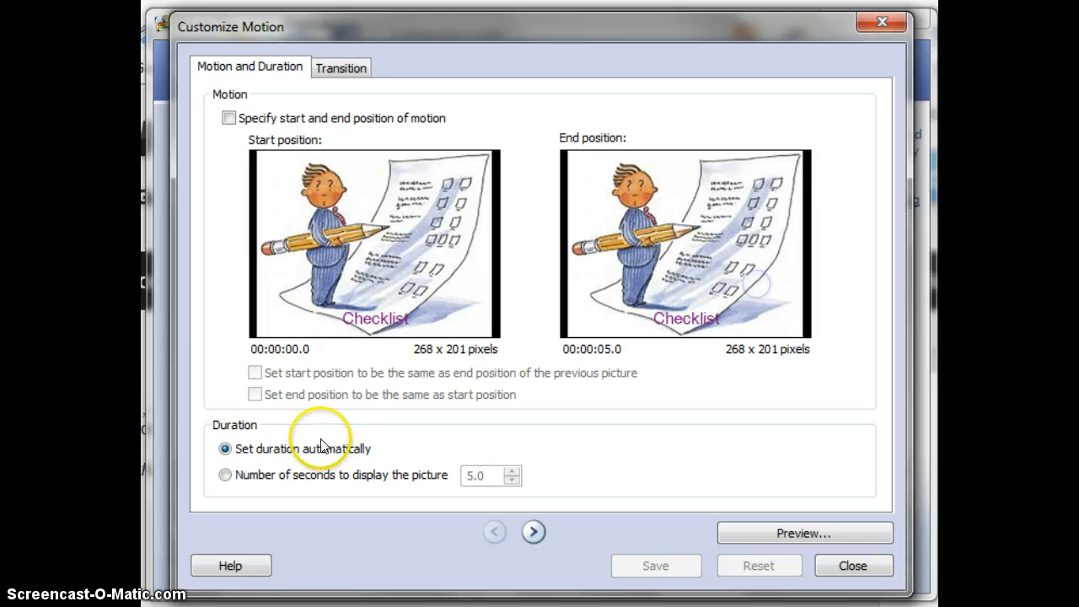
{"action": "left_click", "coordinate": [227, 475]}
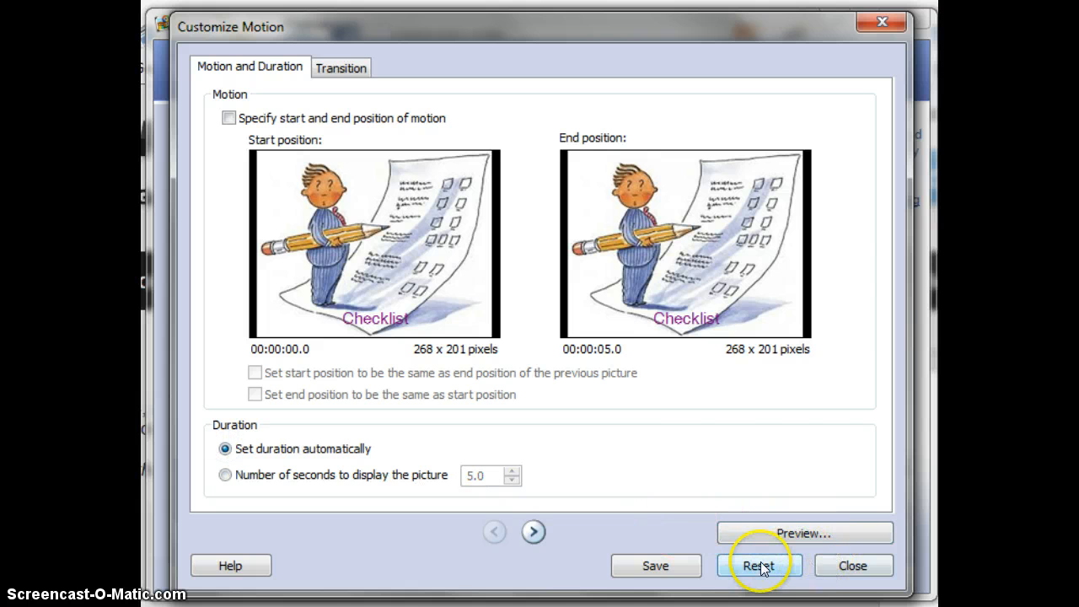
{"action": "left_click", "coordinate": [853, 566]}
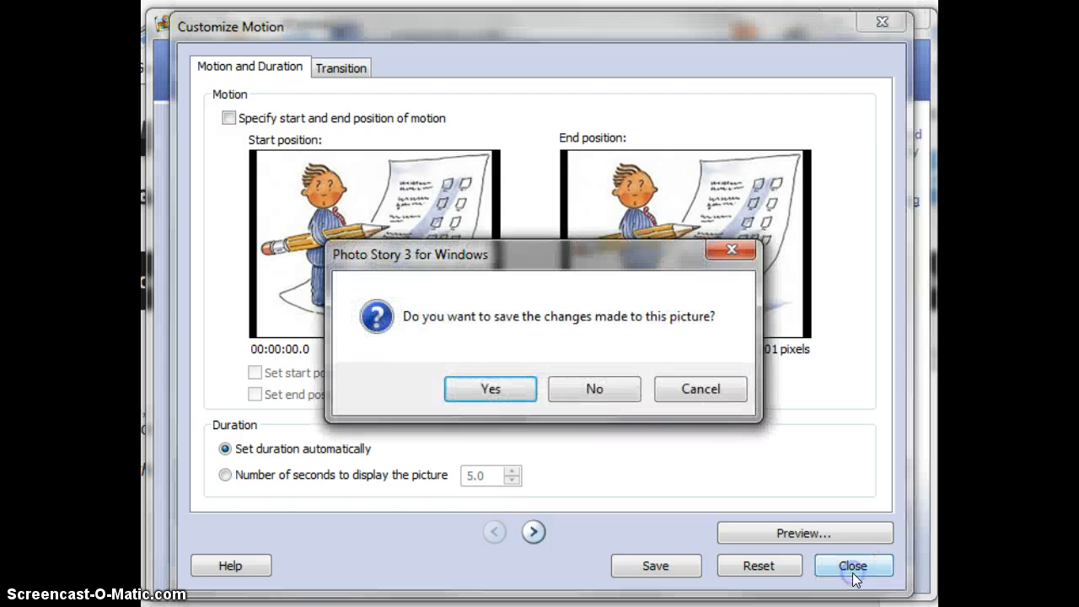
{"action": "left_click", "coordinate": [512, 389]}
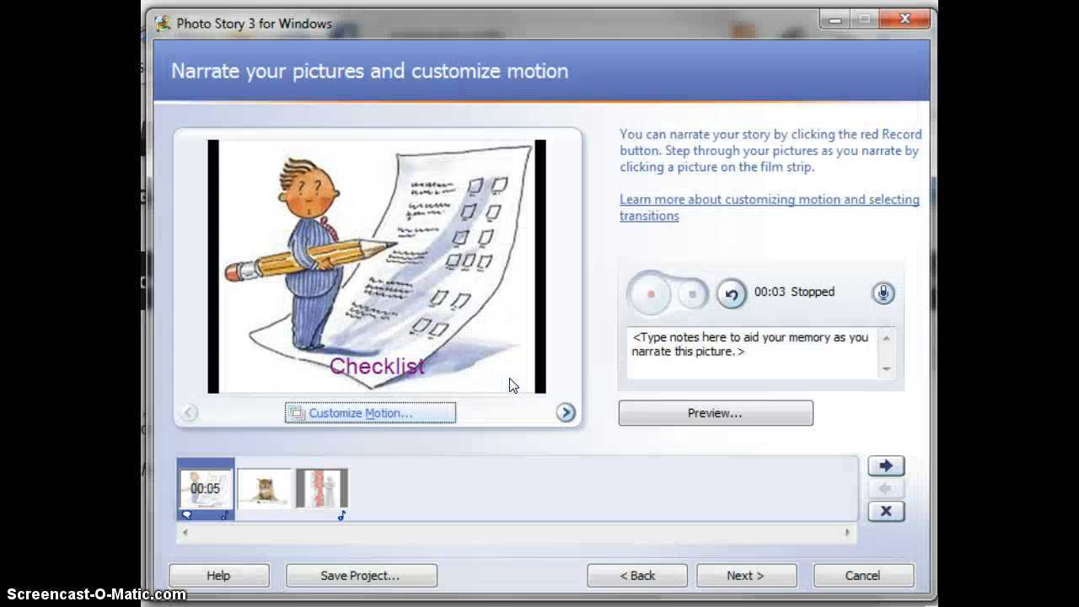
- Continue to the save stage, set the output file to "Test PhotoStory1.wmv" on the Desktop, and build the story for computer playback
{"action": "left_click", "coordinate": [758, 573]}
{"action": "left_click", "coordinate": [758, 574]}
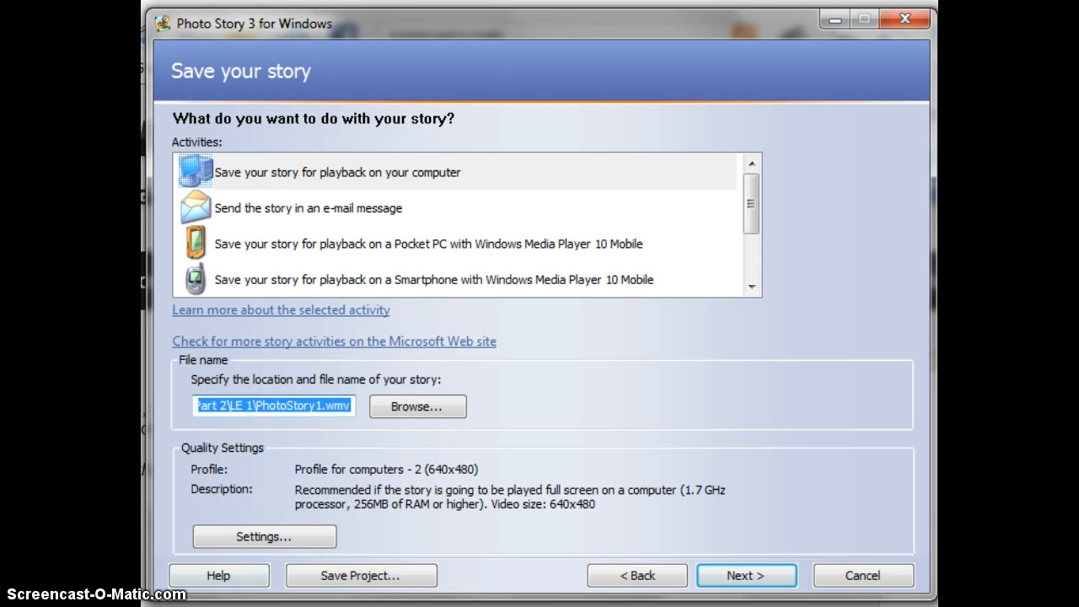
{"action": "left_click", "coordinate": [417, 406]}
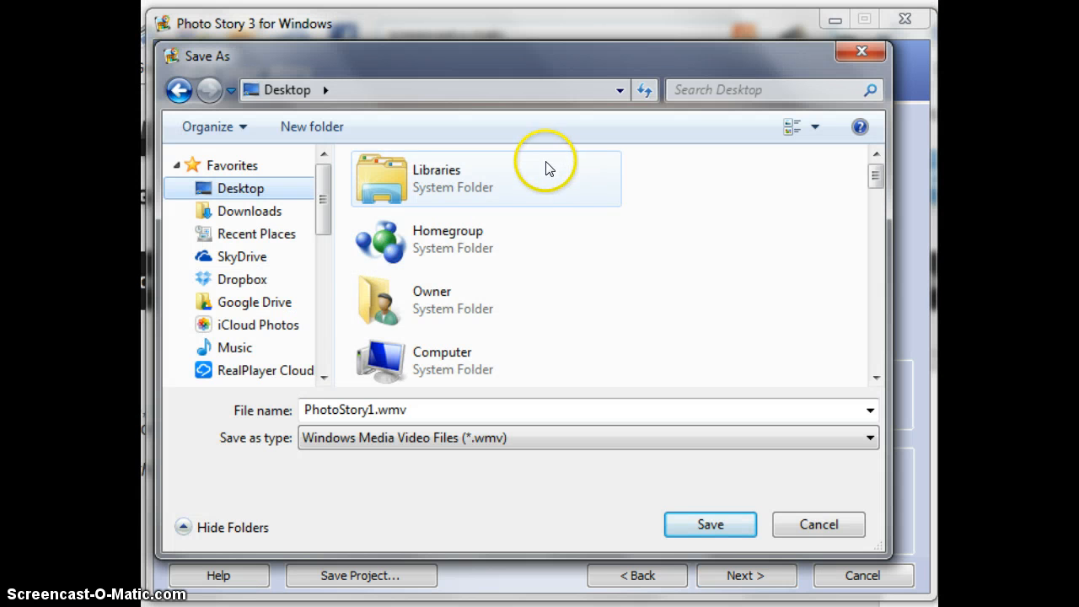
{"action": "double_click", "coordinate": [305, 409]}
{"action": "left_click", "coordinate": [305, 409]}
{"action": "type", "text": "Test"}
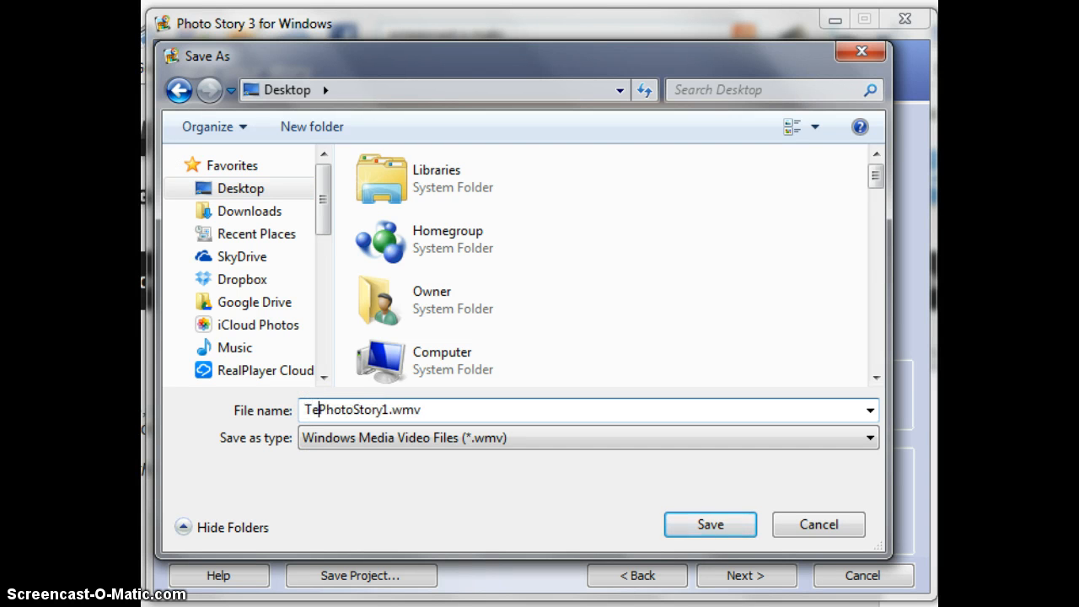
{"action": "left_click", "coordinate": [700, 524]}
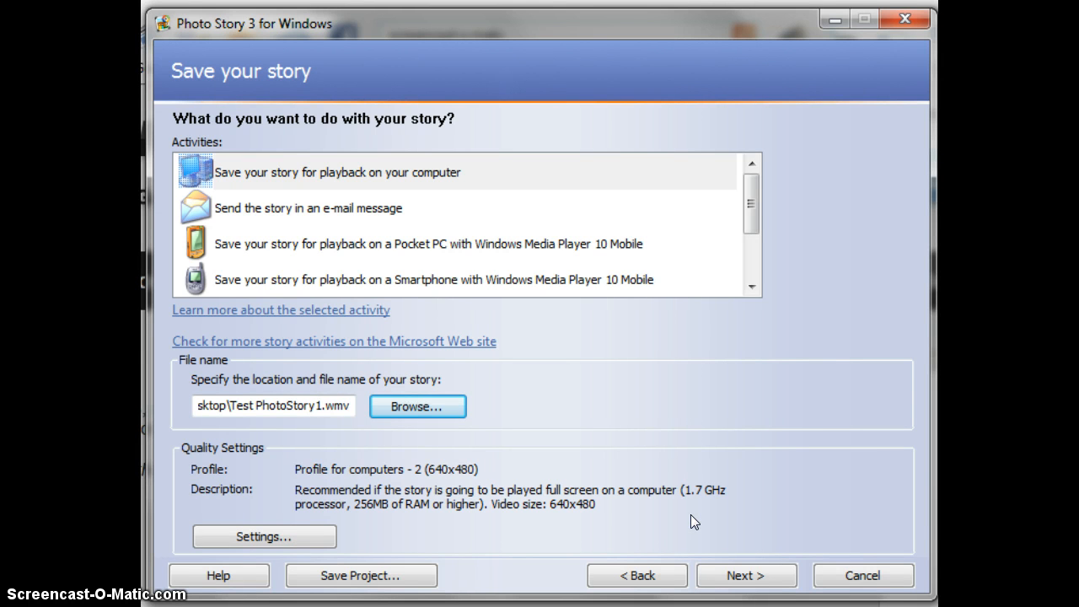
{"action": "left_click", "coordinate": [732, 576]}
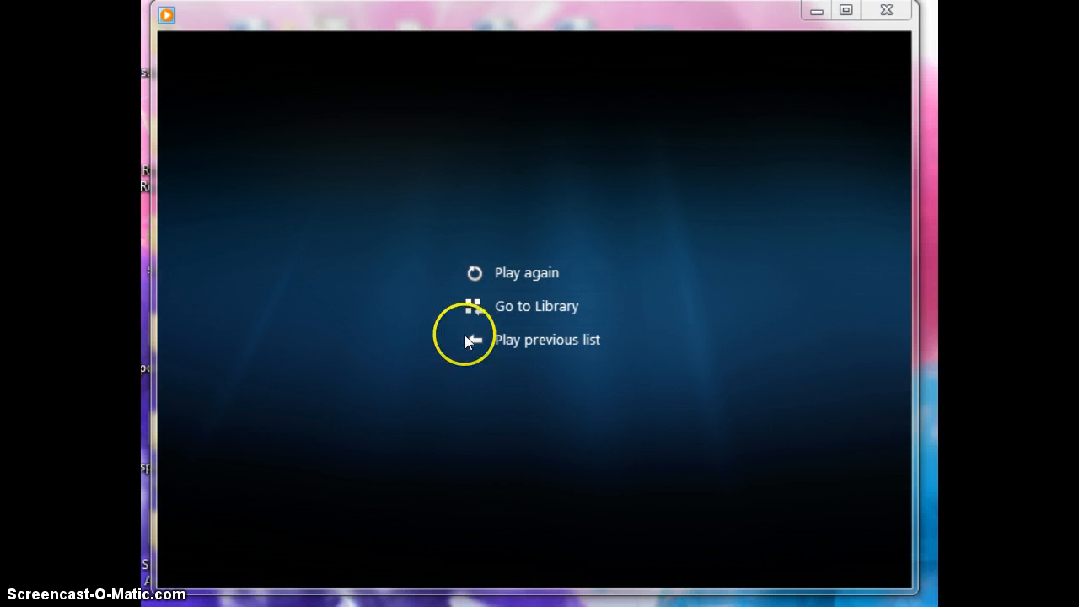
- Replay the finished story in Windows Media Player, and open the Test PhotoStory1 video from the desktop in Movie Maker
{"action": "left_click", "coordinate": [553, 270]}
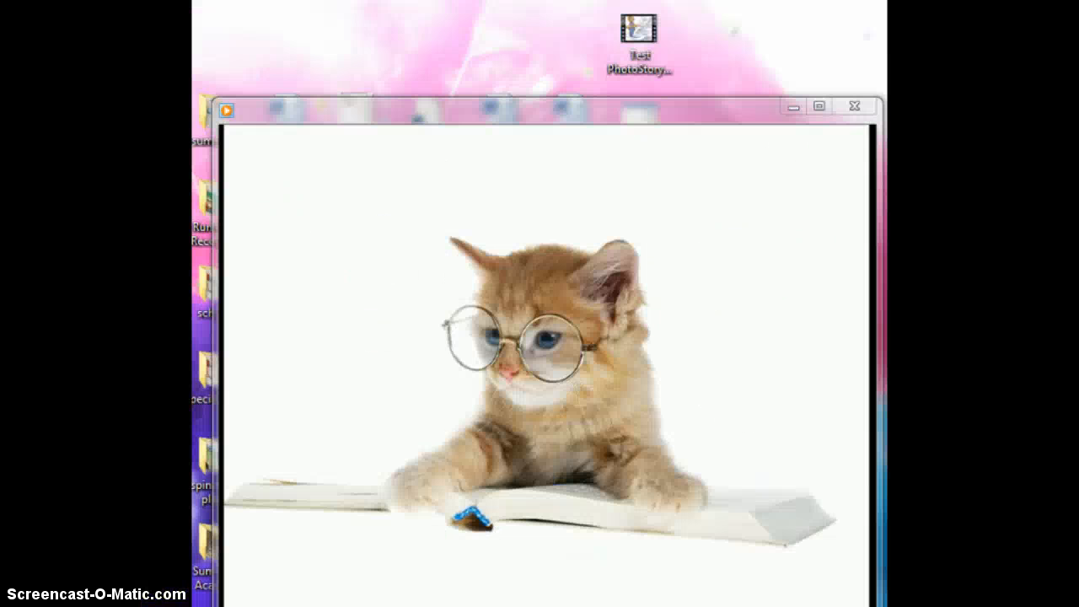
{"action": "right_click", "coordinate": [649, 30]}
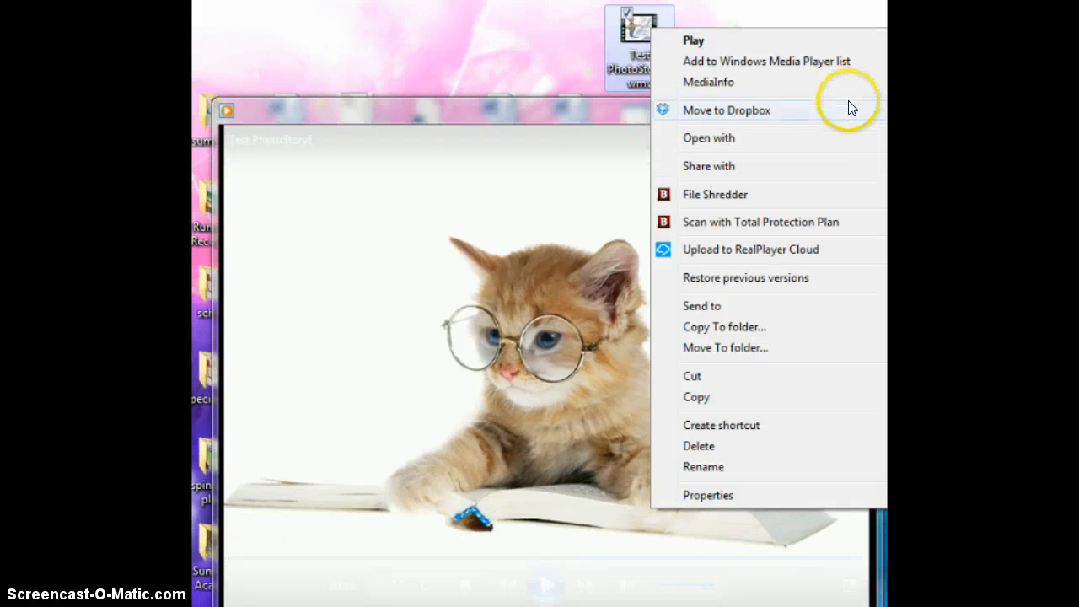
{"action": "key", "text": "Escape"}
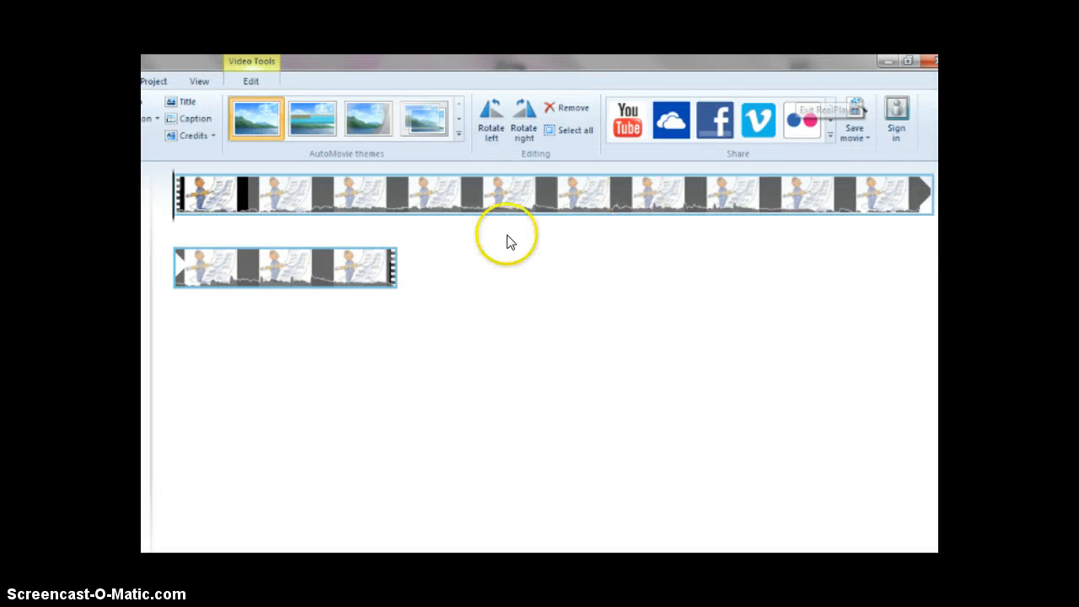
- Start publishing the movie on YouTube at the recommended 854 x 480 resolution, and complete the account sign-in
{"action": "left_click", "coordinate": [628, 122]}
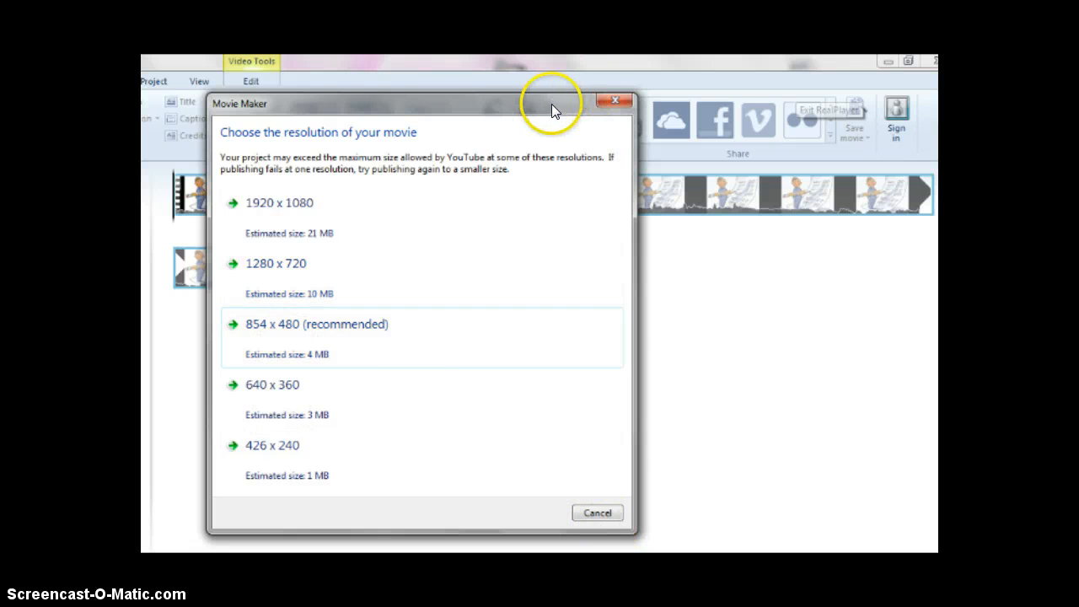
{"action": "left_click", "coordinate": [390, 346]}
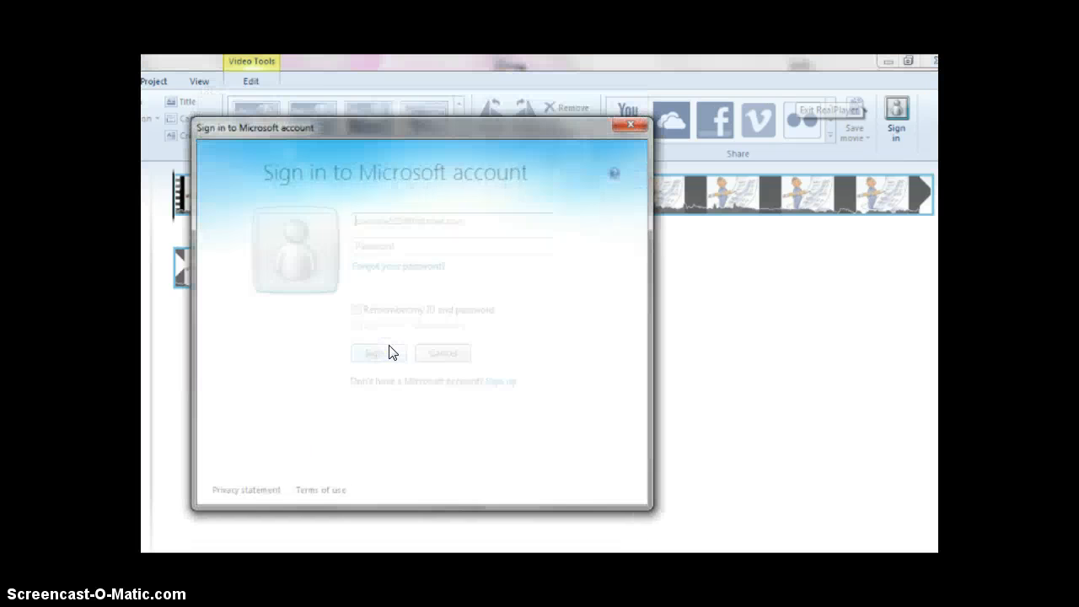
{"action": "left_click", "coordinate": [628, 126]}
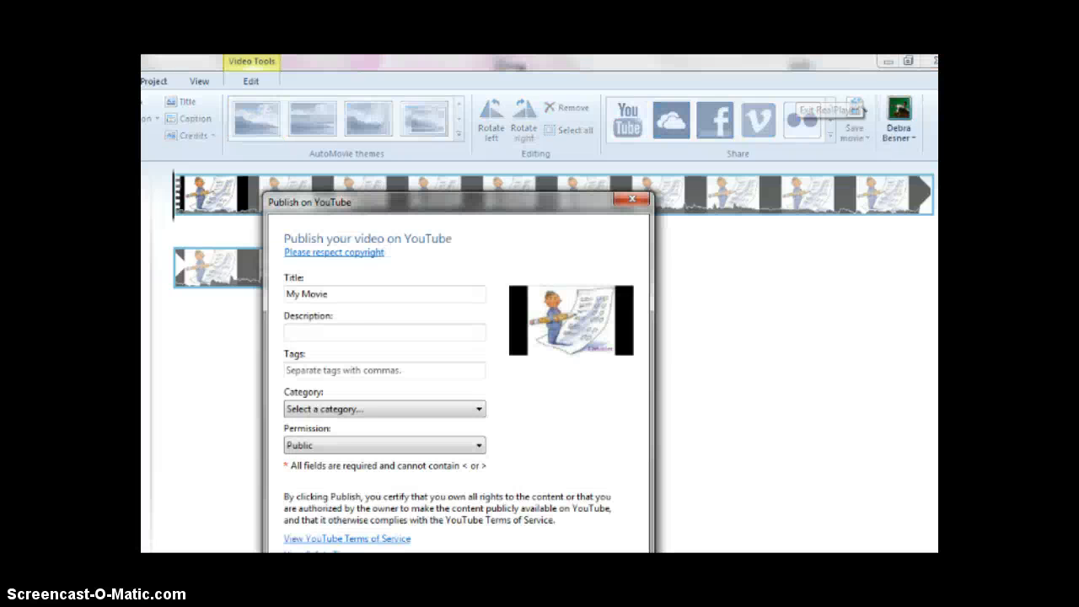
- Enter "Test Photostory" as the YouTube video's title and "Test" as its description
{"action": "left_click_drag", "start_coordinate": [343, 289], "coordinate": [280, 291]}
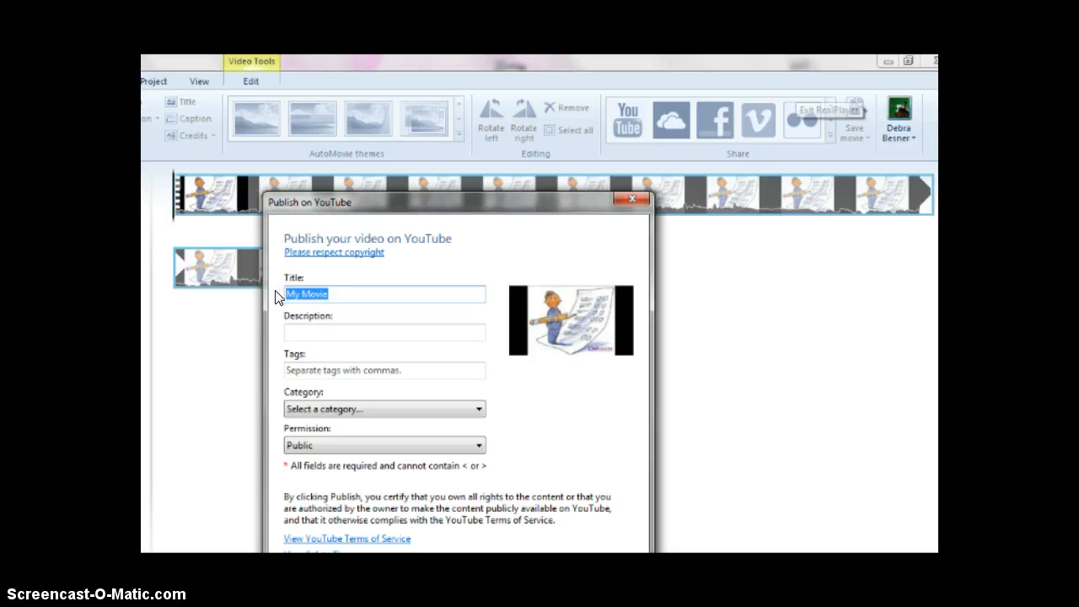
{"action": "type", "text": "Test Photostory"}
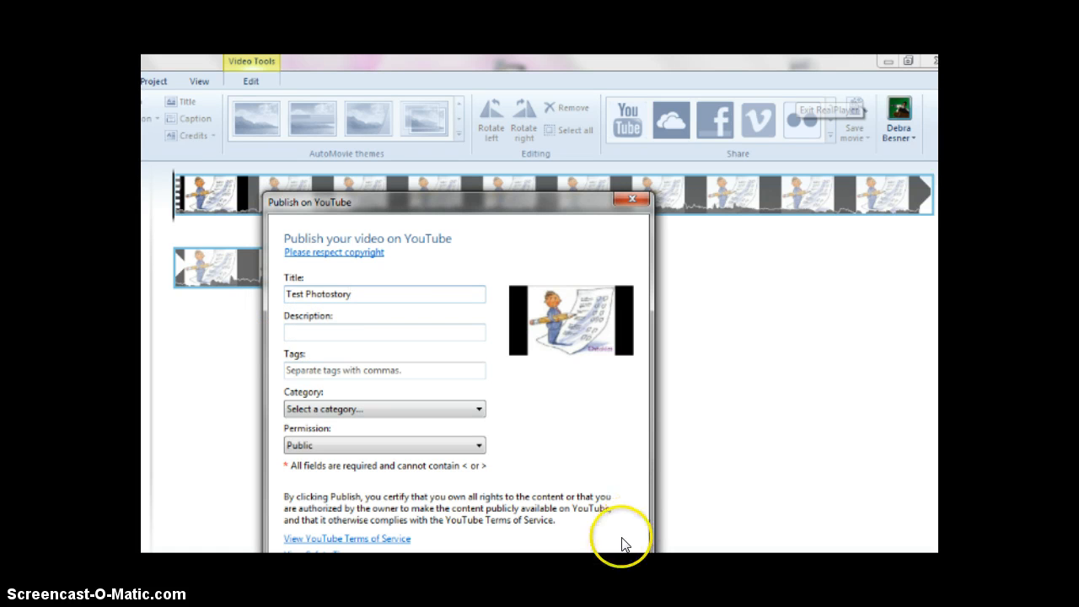
{"action": "left_click", "coordinate": [348, 337]}
{"action": "left_click", "coordinate": [348, 336]}
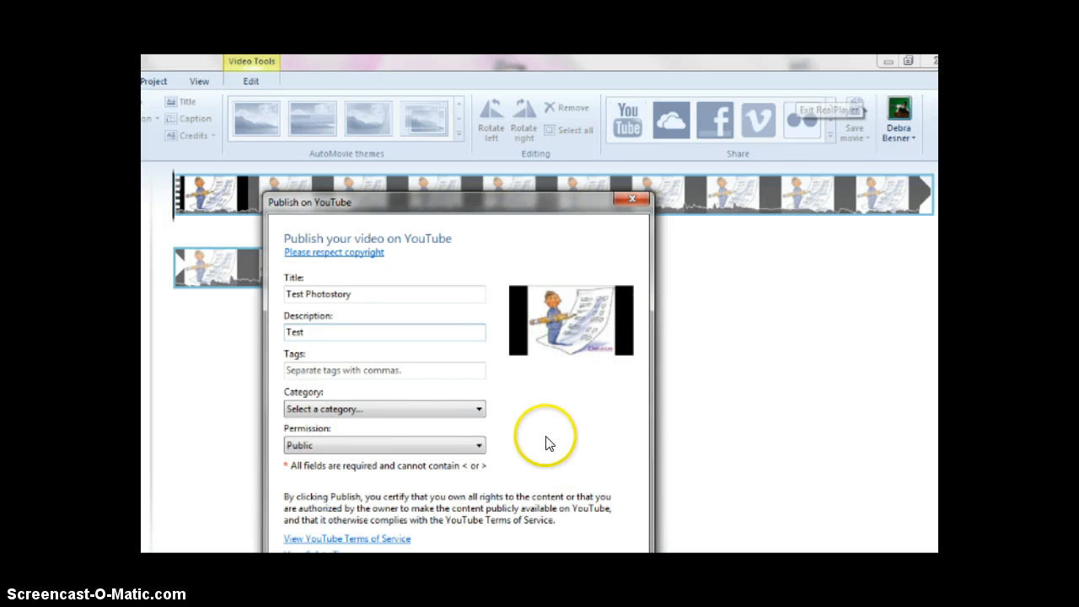
- Set the YouTube video's category to Education, keep the permission Public, add the tag "Test", and publish it
{"action": "left_click", "coordinate": [402, 405]}
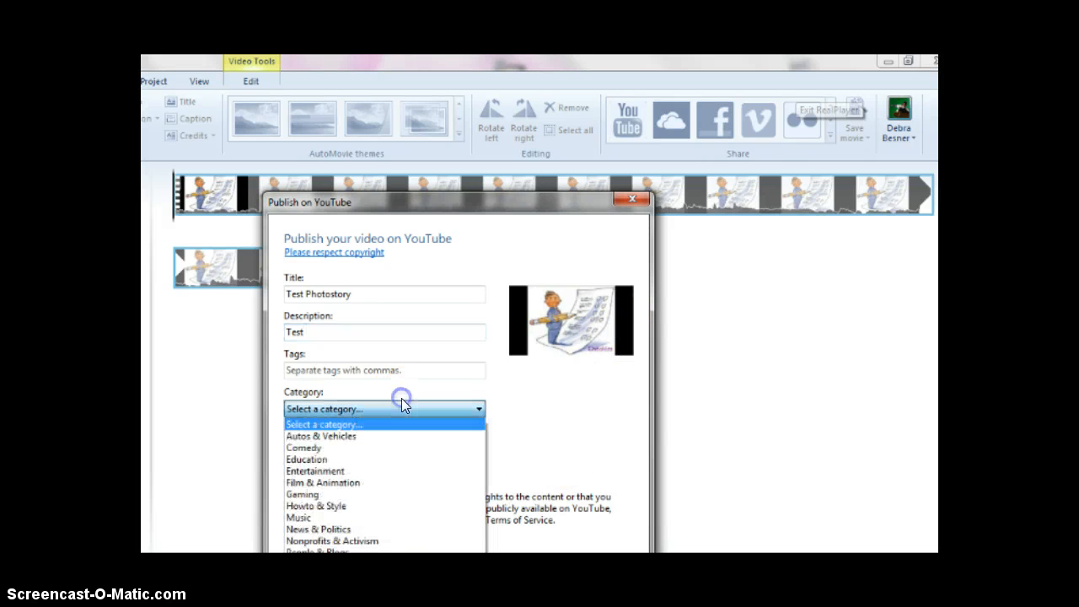
{"action": "left_click", "coordinate": [339, 459]}
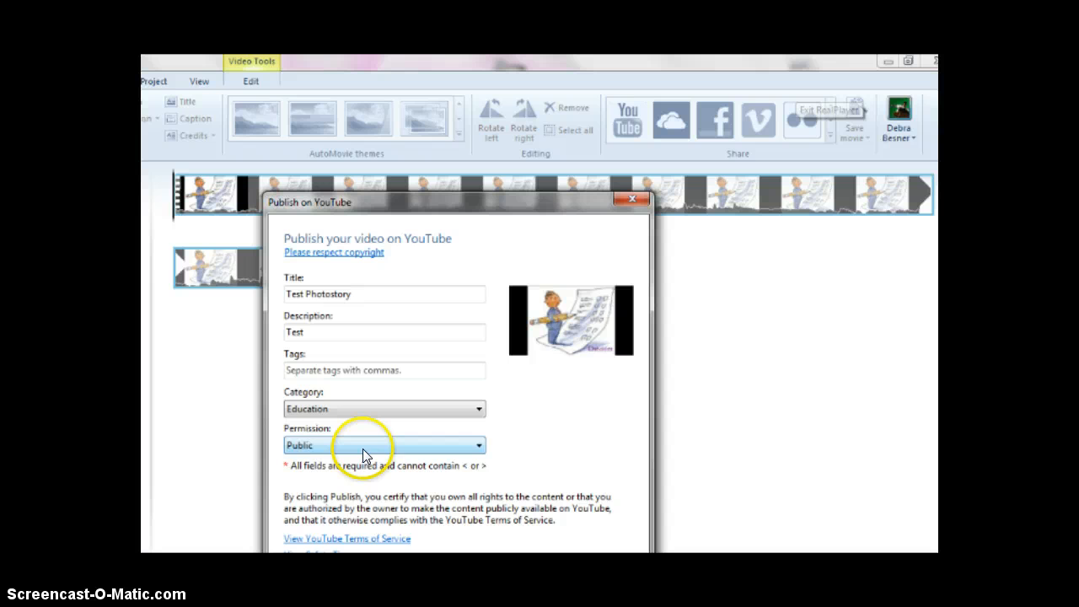
{"action": "left_click", "coordinate": [362, 447]}
{"action": "left_click", "coordinate": [362, 448]}
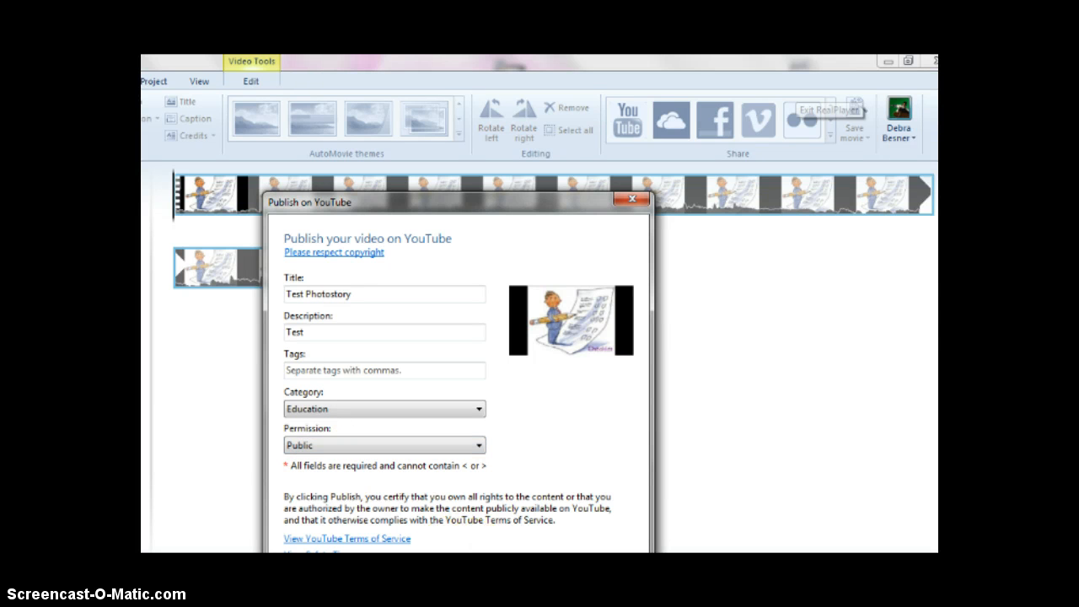
{"action": "left_click", "coordinate": [301, 371]}
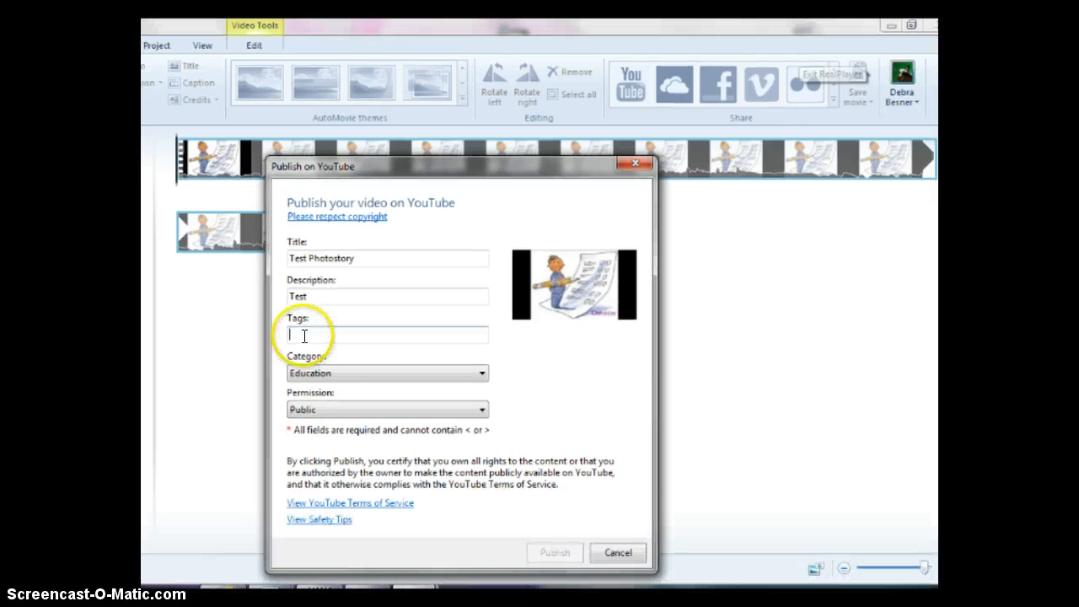
{"action": "type", "text": "Test"}
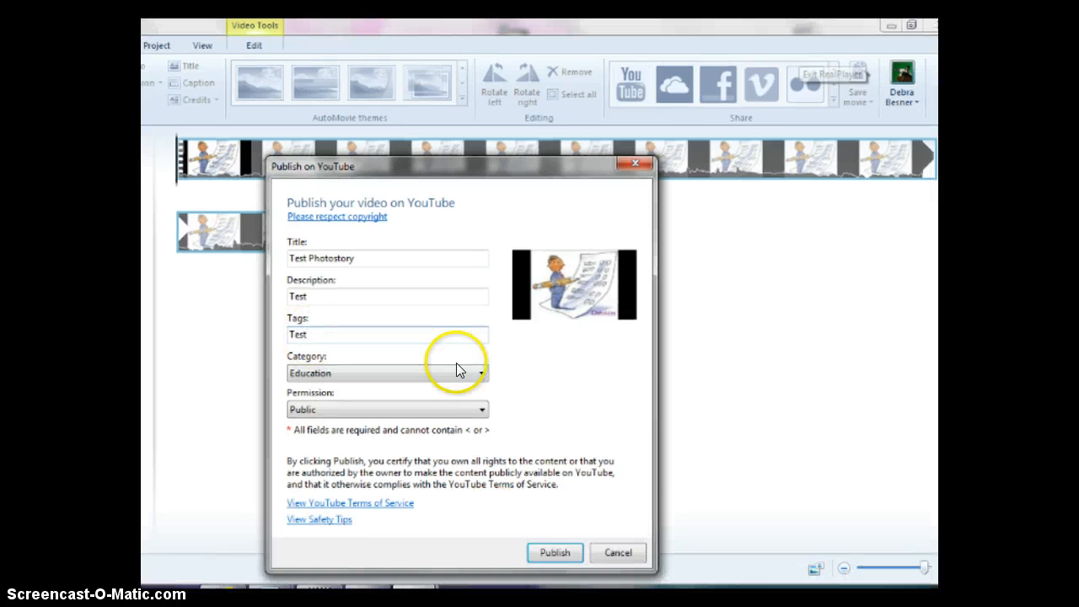
{"action": "left_click", "coordinate": [538, 550]}
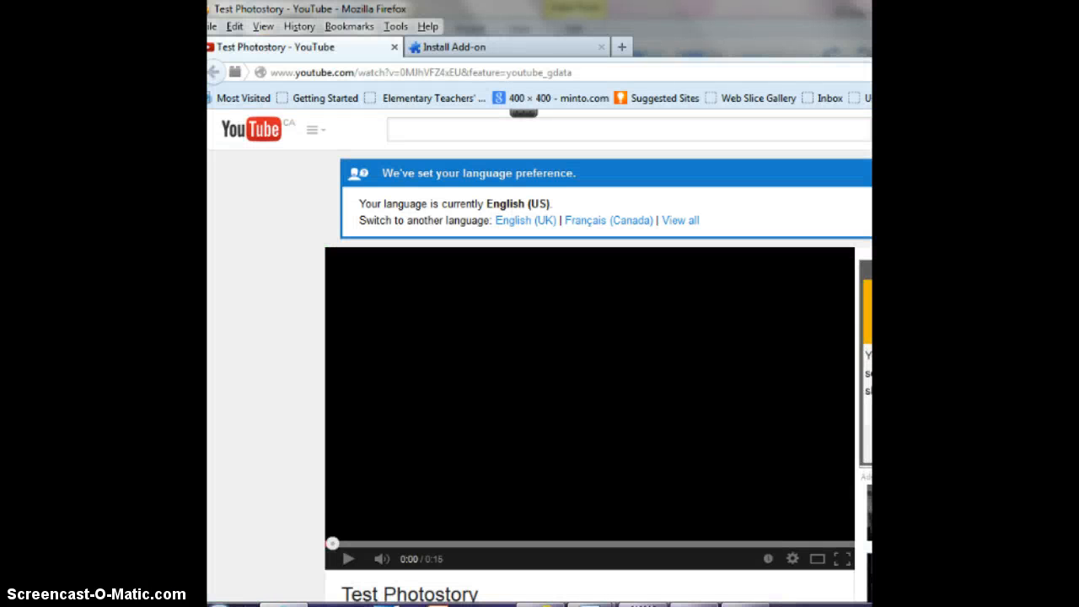
- Play the published Test Photostory video on YouTube, reveal its sharing options, and pause playback
{"action": "left_click", "coordinate": [349, 559]}
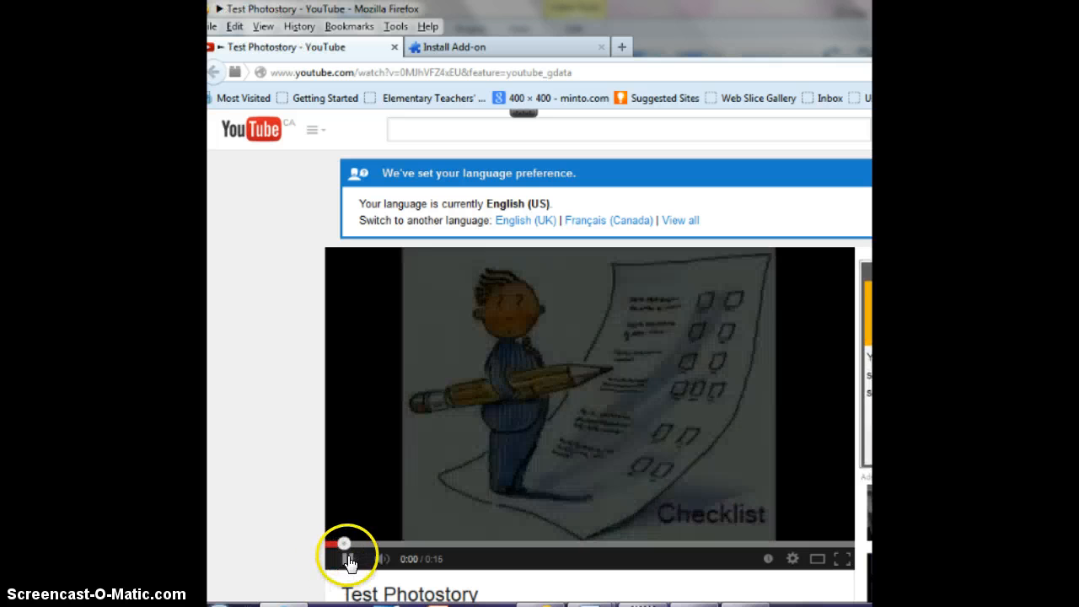
{"action": "scroll", "coordinate": [590, 379], "scroll_direction": "down", "scroll_amount": 4}
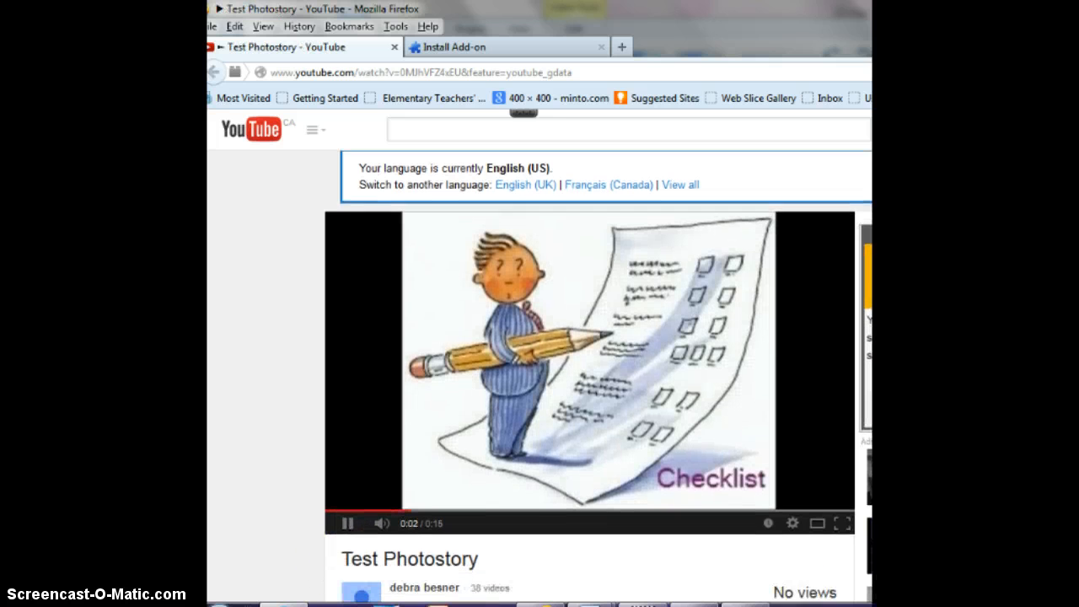
{"action": "scroll", "coordinate": [685, 413], "scroll_direction": "down", "scroll_amount": 3}
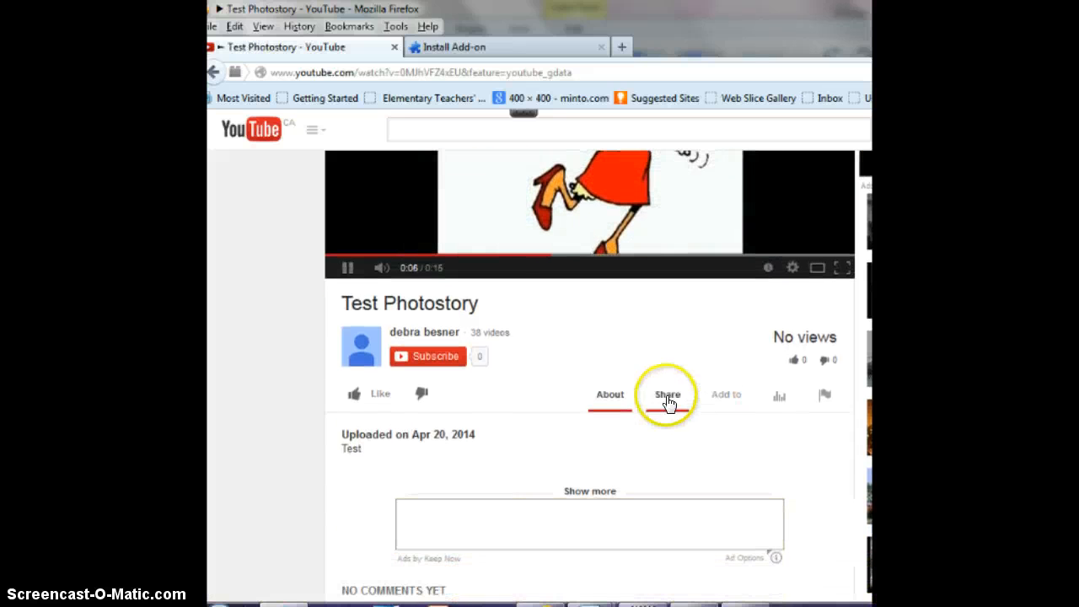
{"action": "left_click", "coordinate": [667, 397]}
{"action": "left_click", "coordinate": [349, 270]}
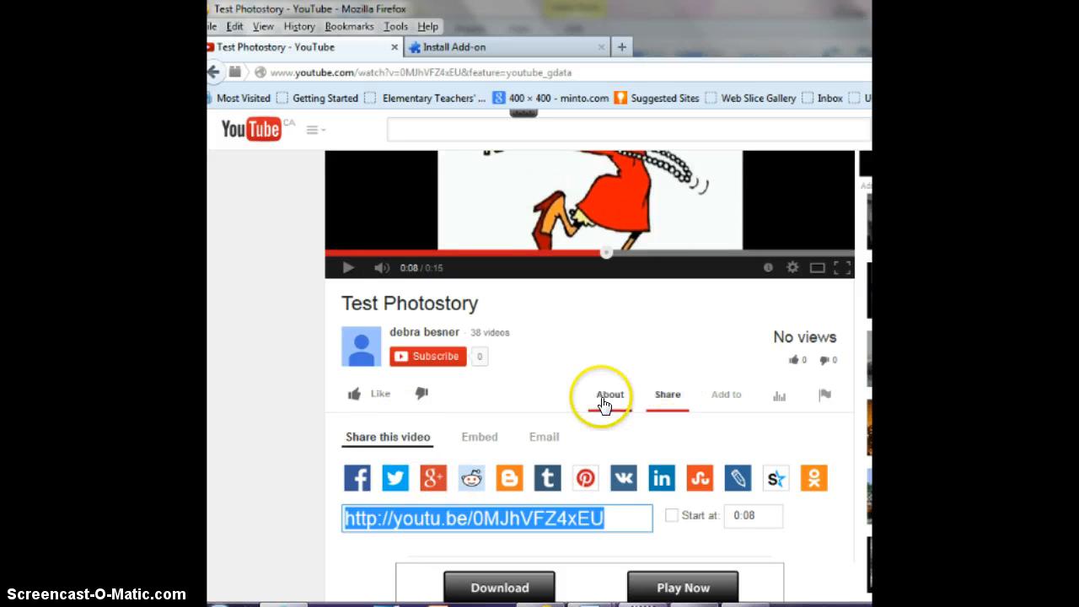
- Generate the video's old-style embed code at 560 × 315 with suggested videos turned off, and copy the entire code
{"action": "left_click", "coordinate": [480, 437]}
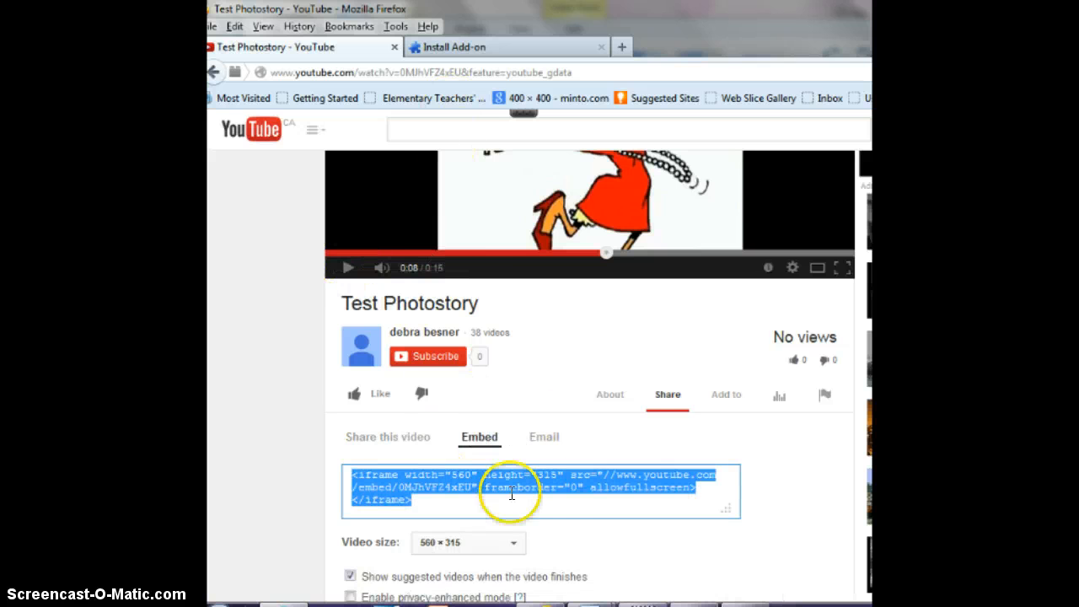
{"action": "scroll", "coordinate": [662, 443], "scroll_direction": "up", "scroll_amount": 1}
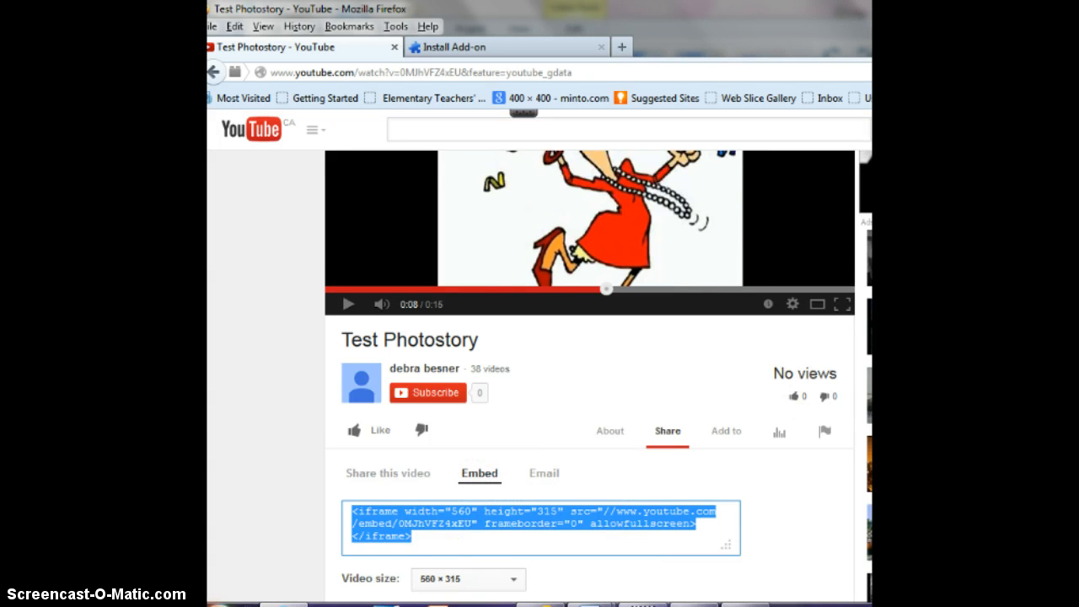
{"action": "scroll", "coordinate": [591, 405], "scroll_direction": "down", "scroll_amount": 4}
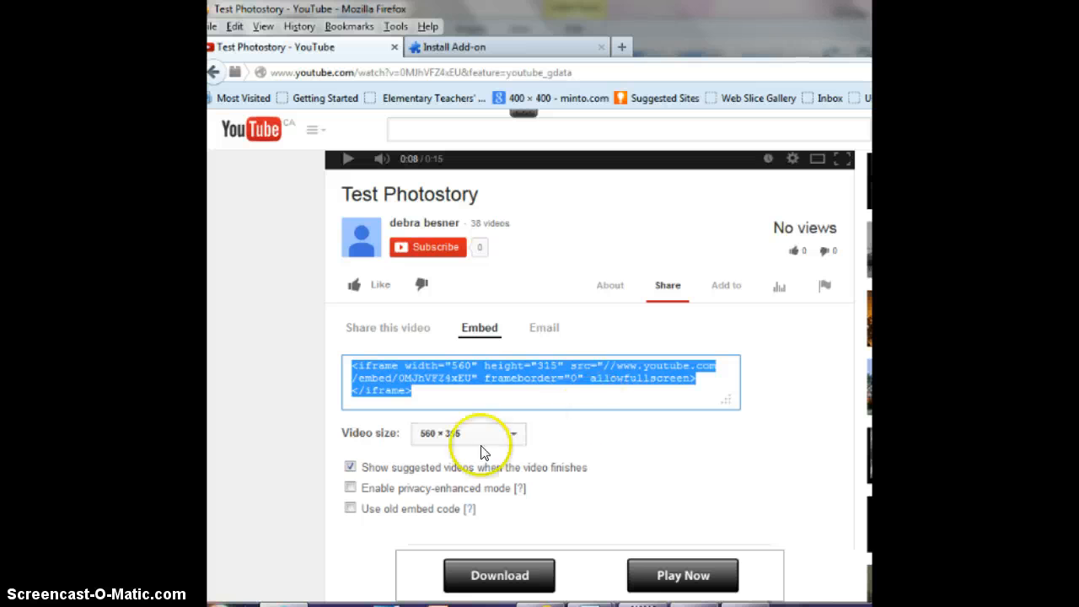
{"action": "left_click", "coordinate": [351, 468]}
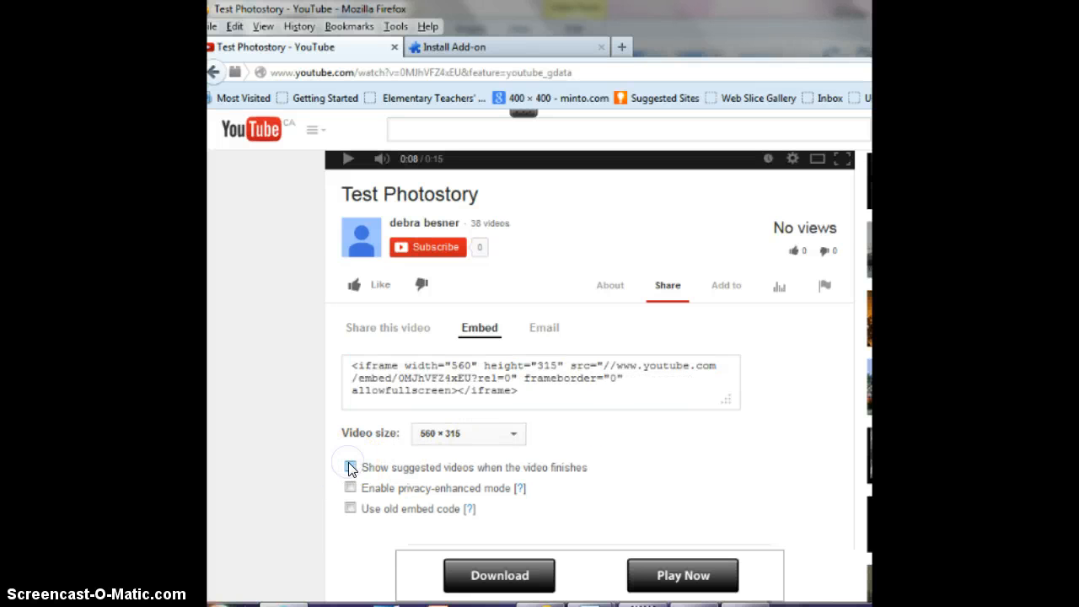
{"action": "left_click", "coordinate": [350, 509]}
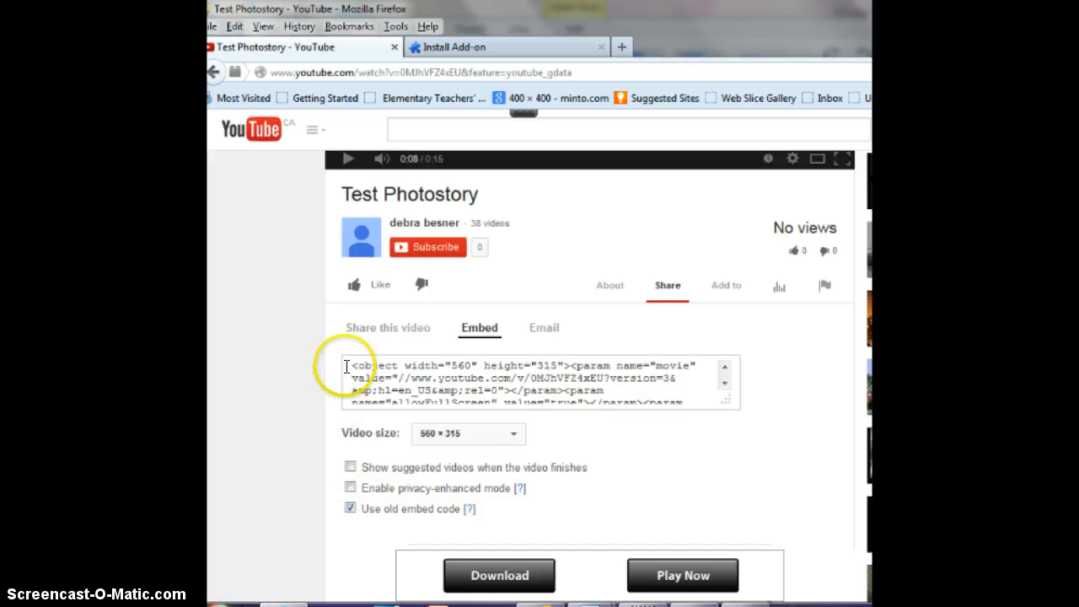
{"action": "left_click_drag", "start_coordinate": [351, 366], "coordinate": [633, 441]}
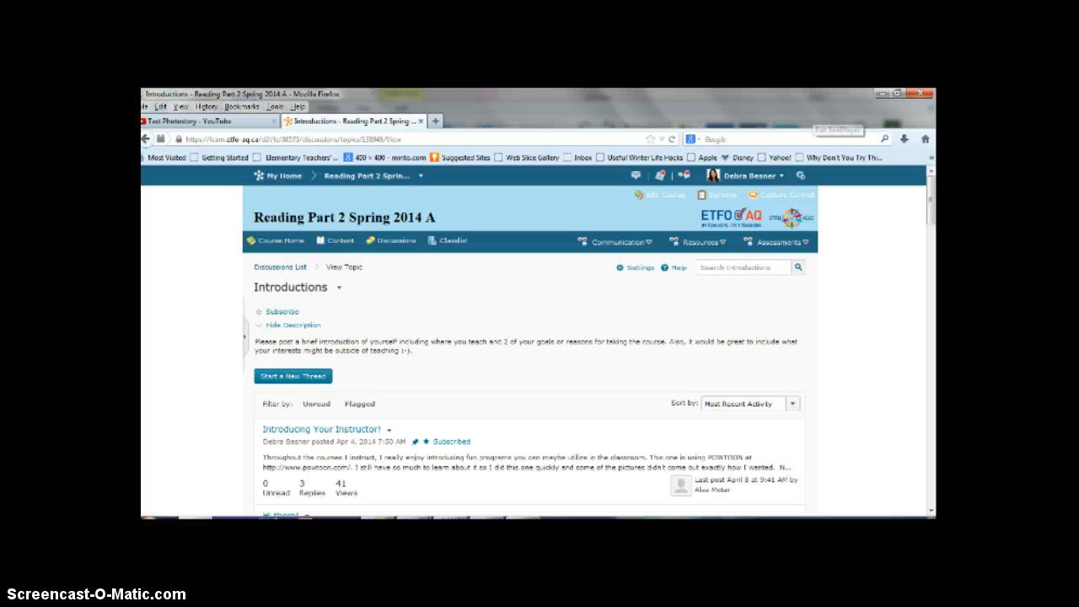
- Start a new thread titled "Test" in the course's Introductions discussion topic
{"action": "left_click", "coordinate": [288, 378]}
{"action": "left_click", "coordinate": [314, 380]}
{"action": "type", "text": "Test"}
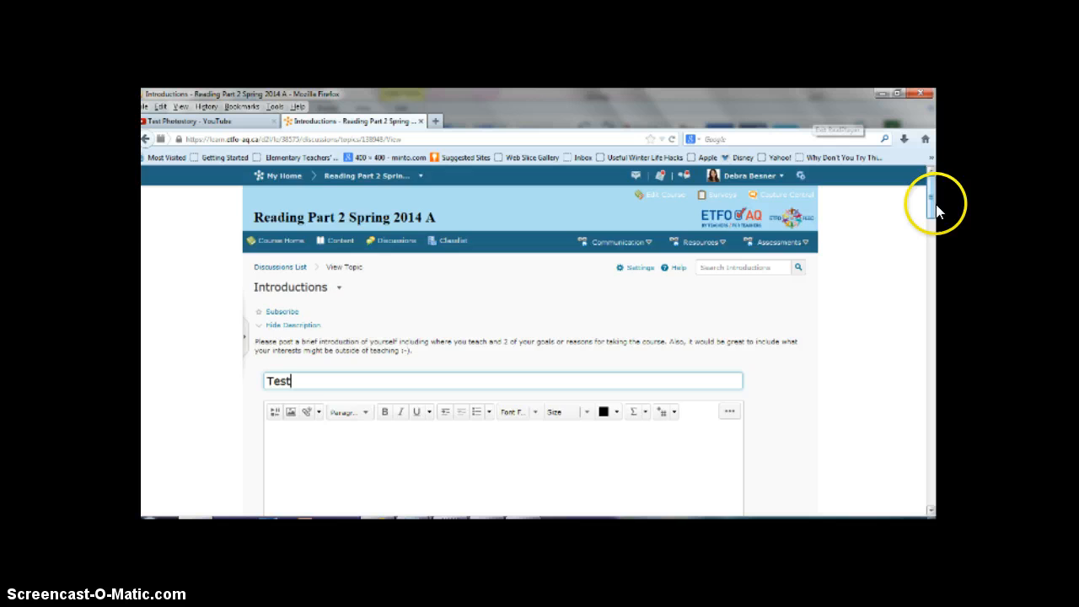
- Insert the copied YouTube embed code into the thread's HTML source, save it, and post the thread
{"action": "left_click_drag", "start_coordinate": [938, 208], "coordinate": [939, 241]}
{"action": "left_click", "coordinate": [684, 316]}
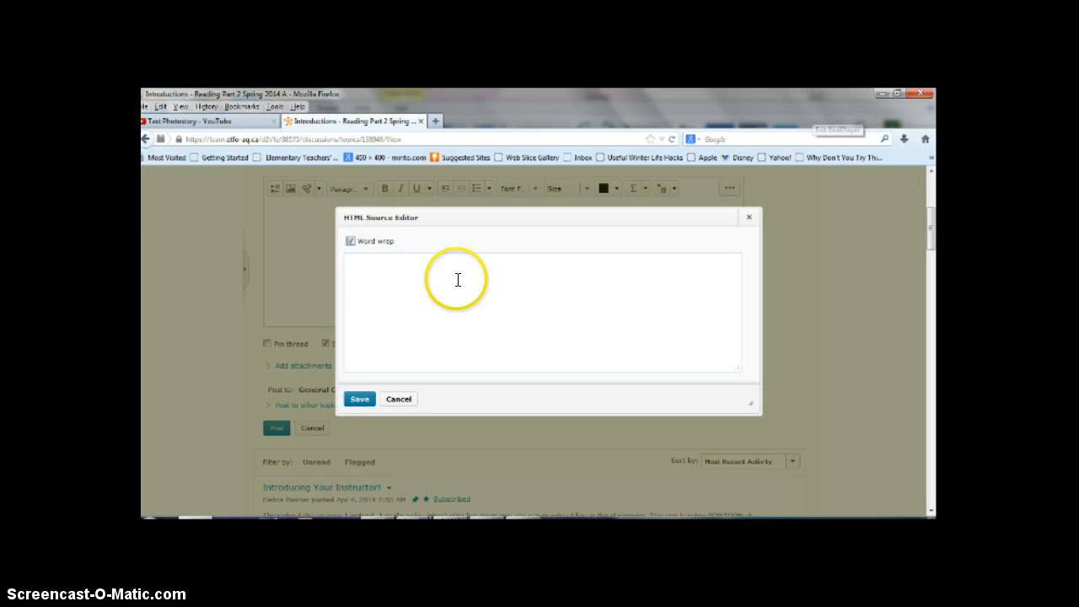
{"action": "left_click", "coordinate": [456, 279]}
{"action": "type", "text": "<object width=\"560\" height=\"315\"><param name=\"movie\" value=\"//www.youtube.com/v/OMJhVF24aEU?version=3&amp;hl=en_US&amp;rel=0\"></param><param name=\"allowFullScreen\" value=\"true\"></param><param name=\"allowscriptaccess\" value=\"always\"></param><embed src=\"//www.youtube.com/v/OMJhVF24aEU?version=3&amp;hl=en_US&amp;rel=0\" type=\"application/x-shockwave-flash\" width=\"560\" height=\"315\" allowscriptaccess=\"always\" allowfullscreen=\"true\"></embed></object>"}
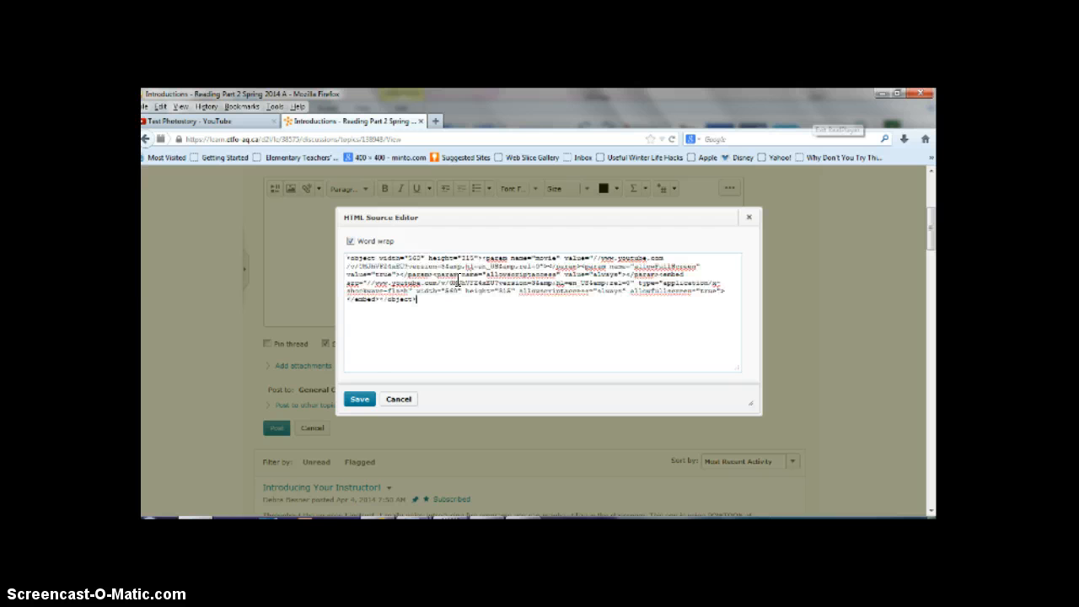
{"action": "left_click", "coordinate": [360, 399]}
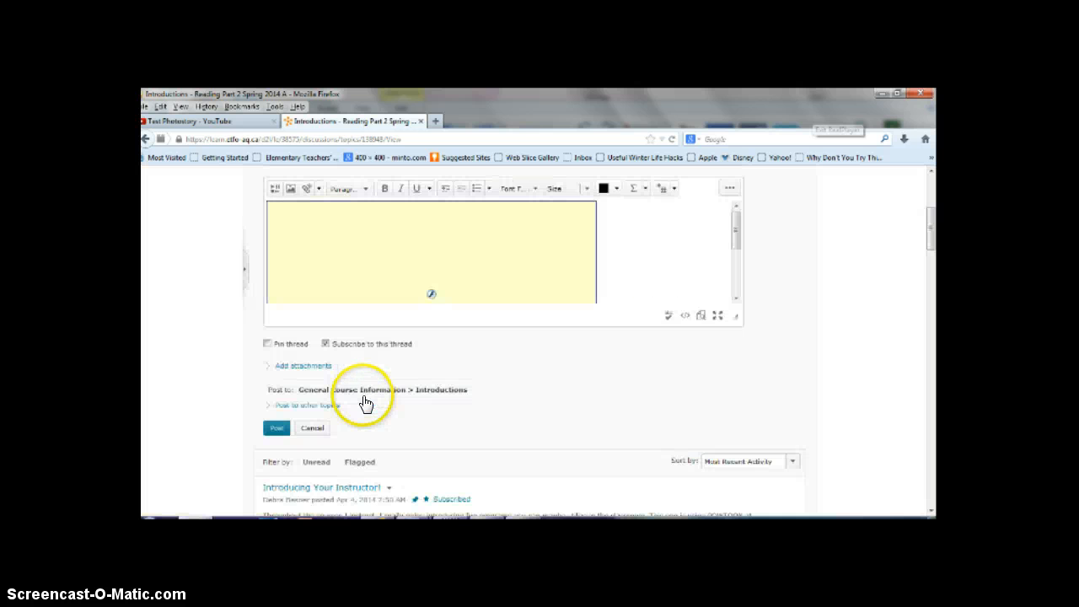
{"action": "left_click", "coordinate": [274, 430]}
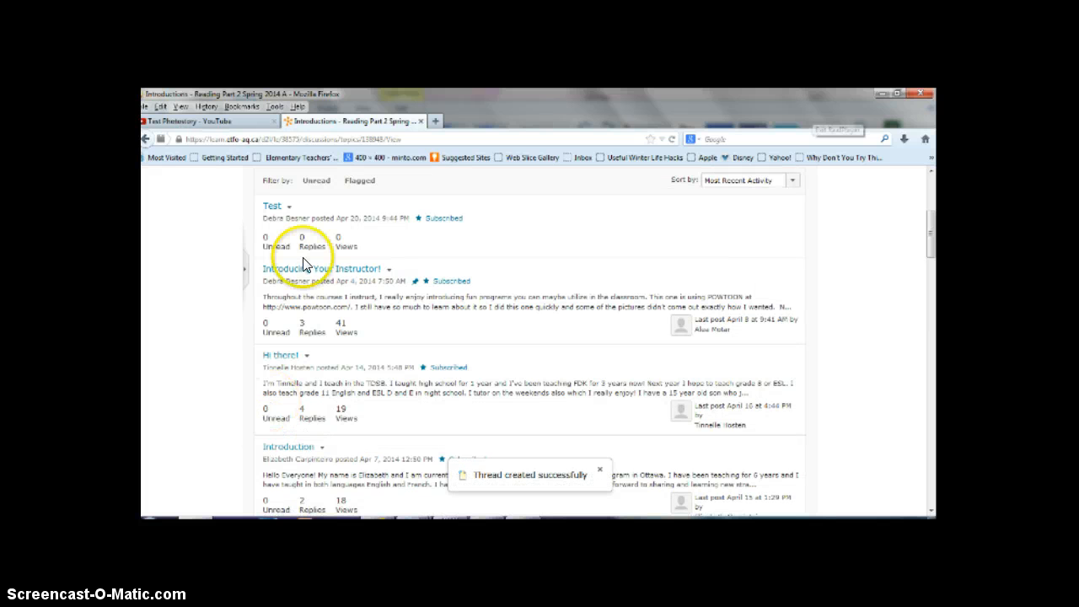
- Open the posted Test thread, play the embedded Test Photostory video, and pause it
{"action": "left_click", "coordinate": [270, 207]}
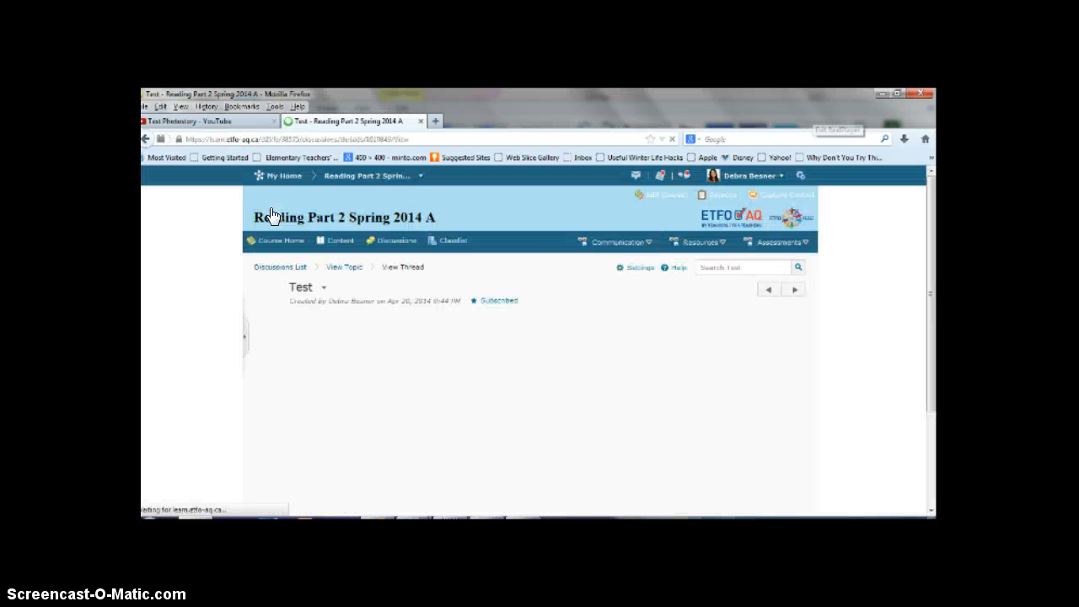
{"action": "left_click", "coordinate": [413, 452]}
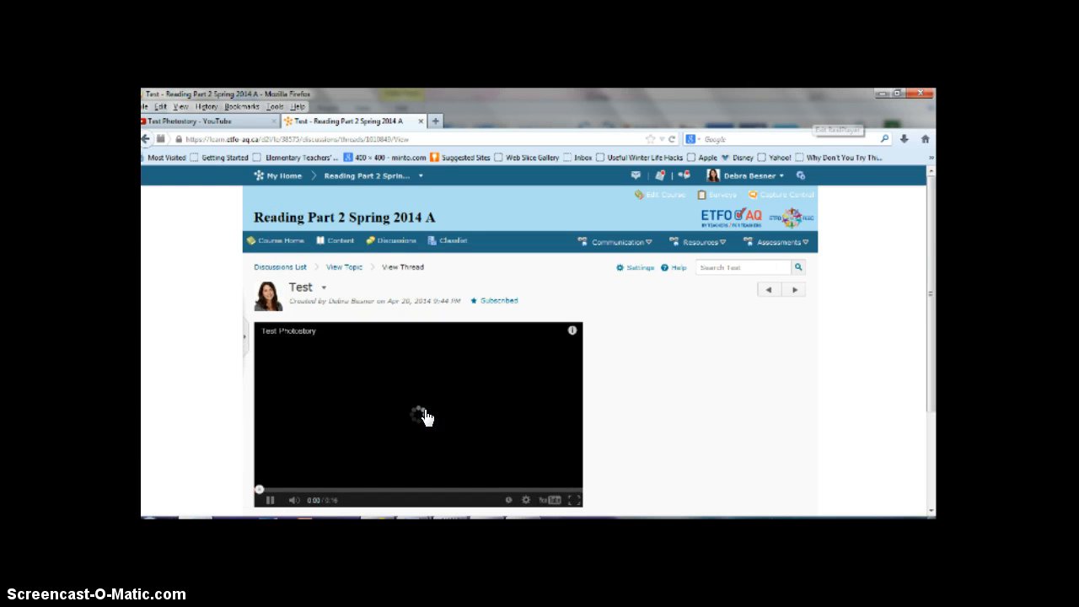
{"action": "left_click", "coordinate": [291, 468]}
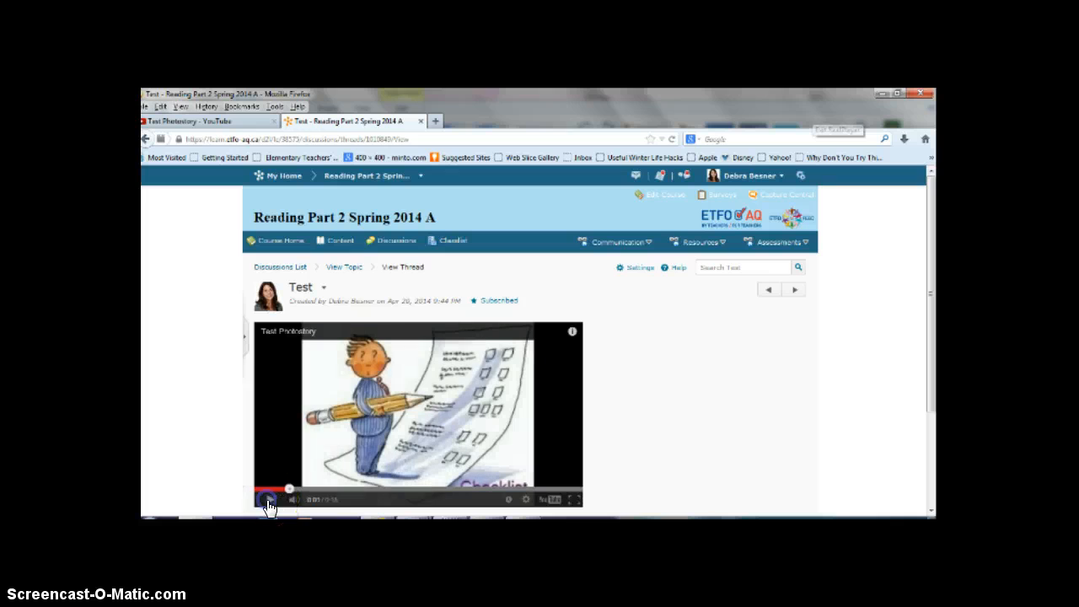